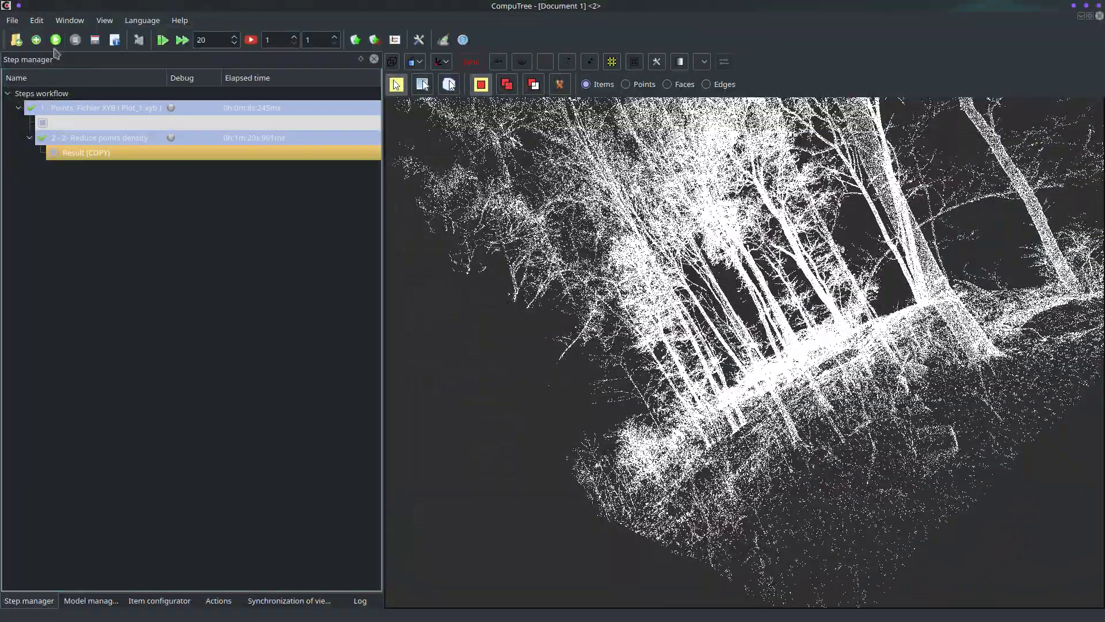
Find the Classify ground points (TLS) step by searching the step library for "classify ground"
{"action": "left_click", "coordinate": [36, 41]}
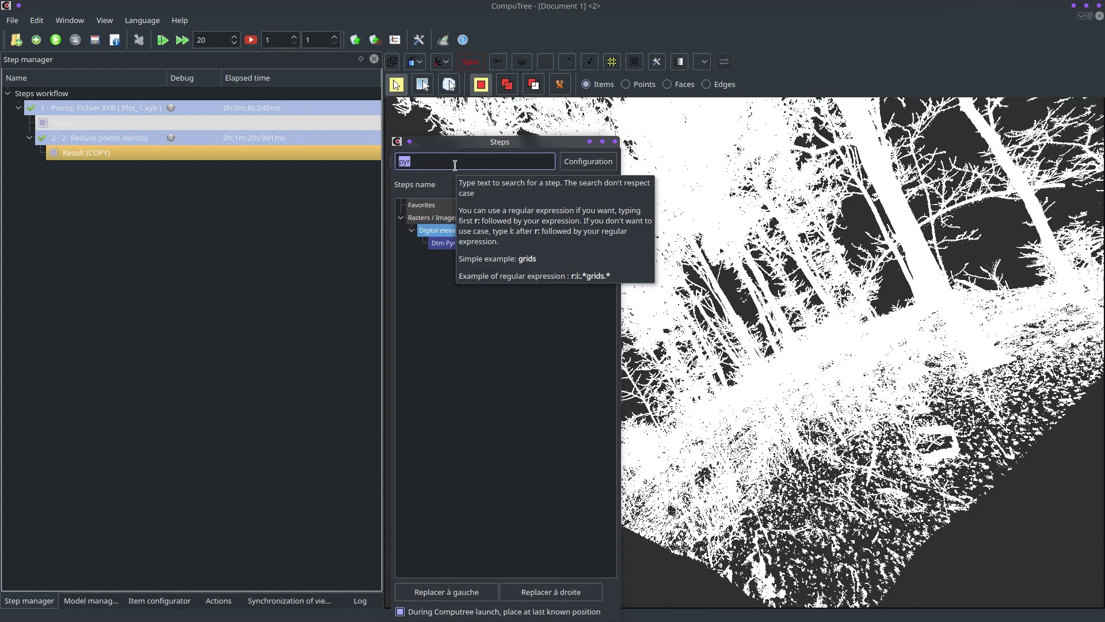
{"action": "type", "text": "callsif"}
{"action": "type", "text": "y"}
{"action": "key", "text": "BackSpace"}
{"action": "key", "text": "BackSpace"}
{"action": "key", "text": "BackSpace"}
{"action": "key", "text": "BackSpace"}
{"action": "key", "text": "BackSpace"}
{"action": "key", "text": "BackSpace"}
{"action": "key", "text": "BackSpace"}
{"action": "key", "text": "BackSpace"}
{"action": "type", "text": "lassify ground"}
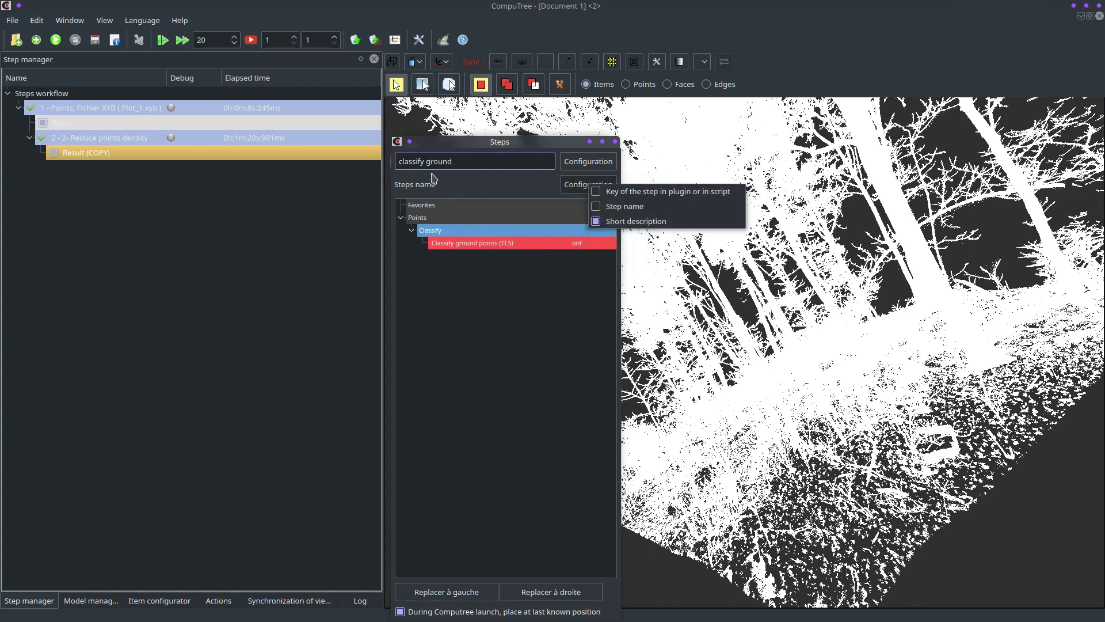
{"action": "left_click", "coordinate": [458, 247]}
{"action": "left_click", "coordinate": [457, 244]}
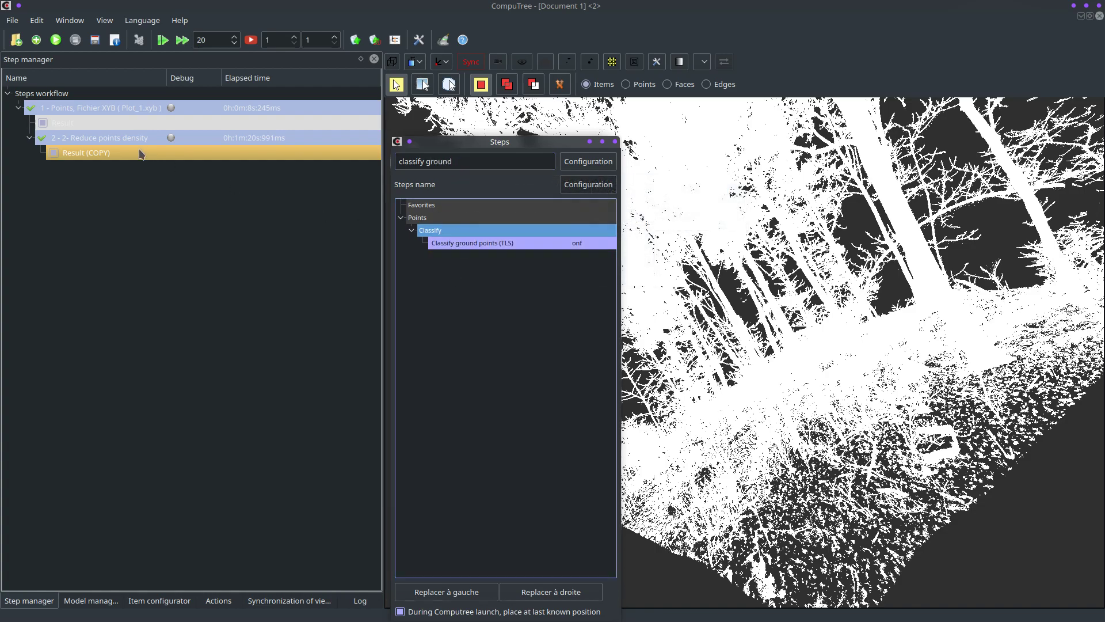
Add Classify ground points (TLS) after the Reduce points density step, using its result's Filtered scene as input
{"action": "left_click", "coordinate": [119, 138]}
{"action": "double_click", "coordinate": [443, 241]}
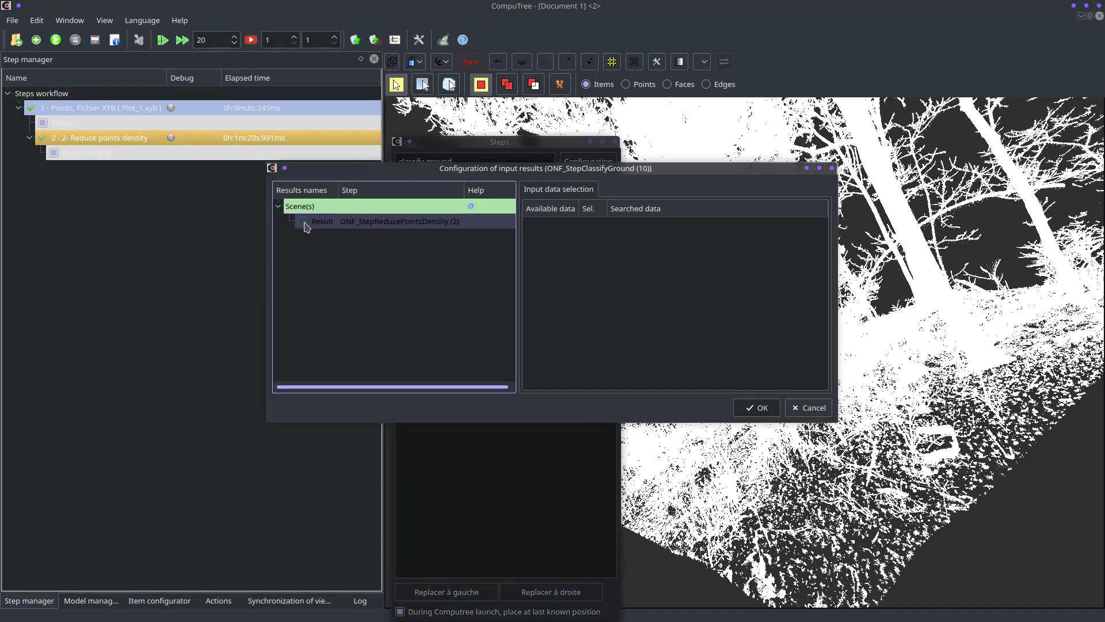
{"action": "left_click", "coordinate": [302, 222]}
{"action": "left_click", "coordinate": [666, 269]}
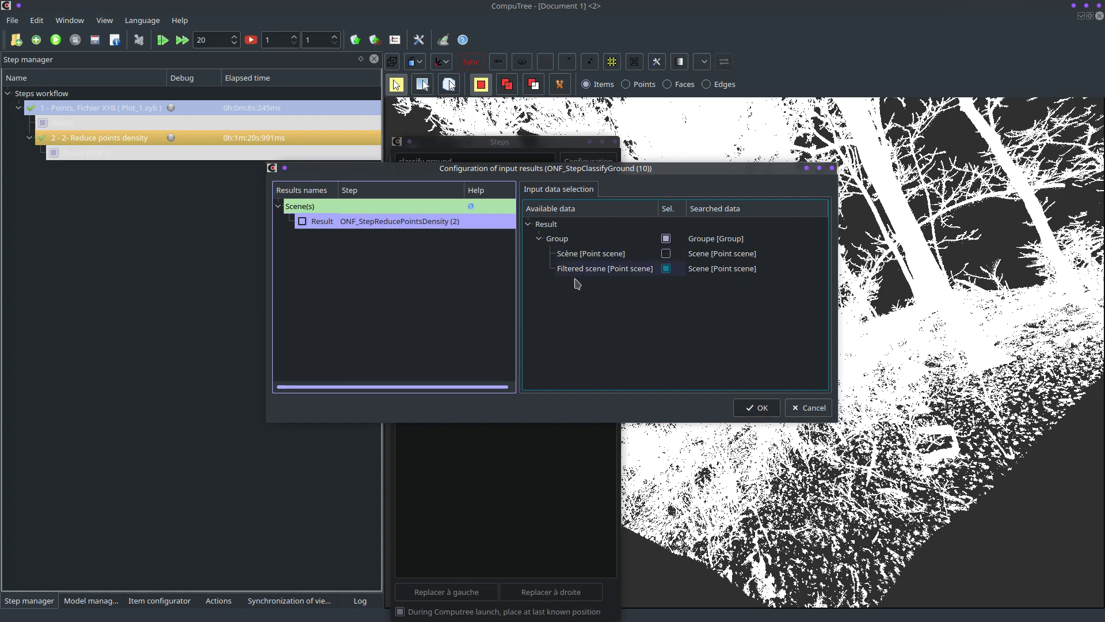
{"action": "left_click", "coordinate": [749, 409]}
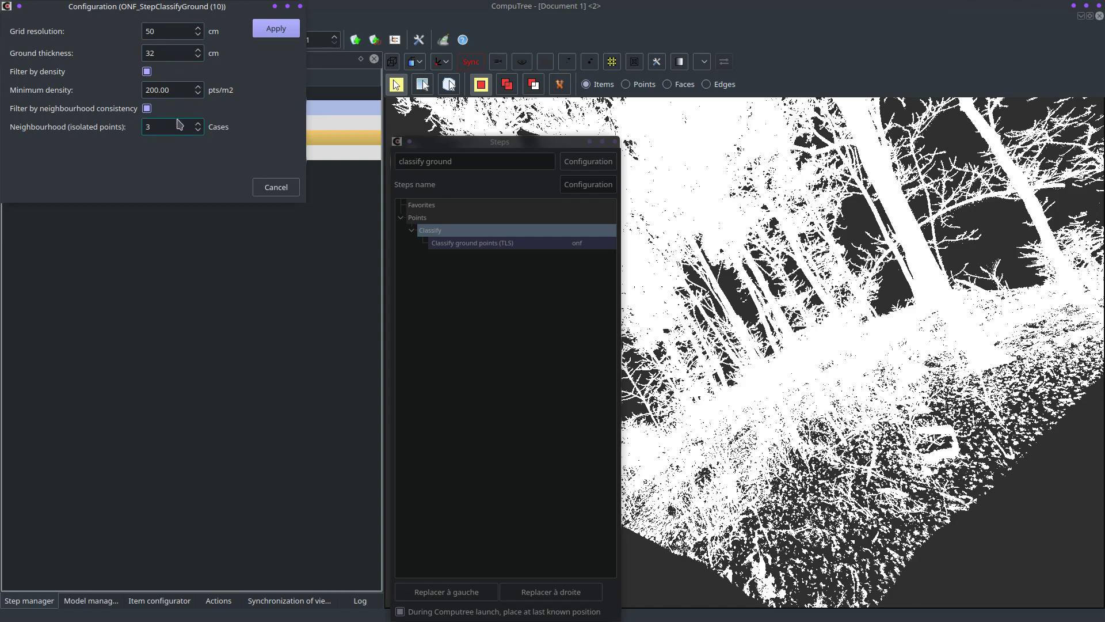
Accept the ground classification settings with 50 cm grid resolution, 32 cm ground thickness and 200 pts/m2 minimum density, and run the step
{"action": "left_click", "coordinate": [170, 52]}
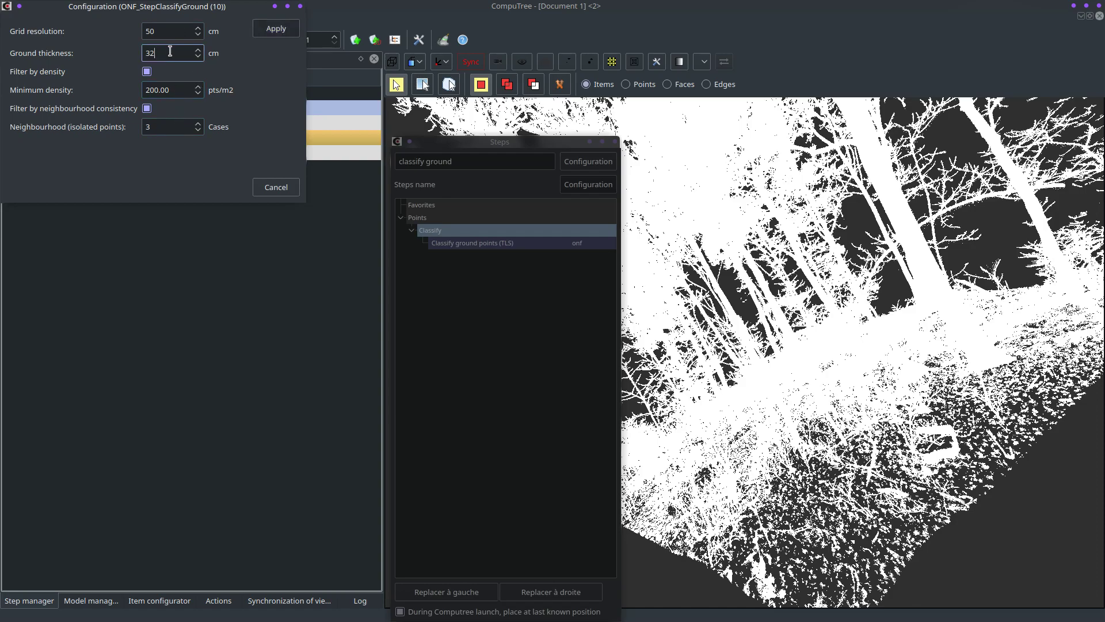
{"action": "left_click_drag", "start_coordinate": [170, 52], "coordinate": [133, 53]}
{"action": "left_click_drag", "start_coordinate": [176, 90], "coordinate": [128, 92]}
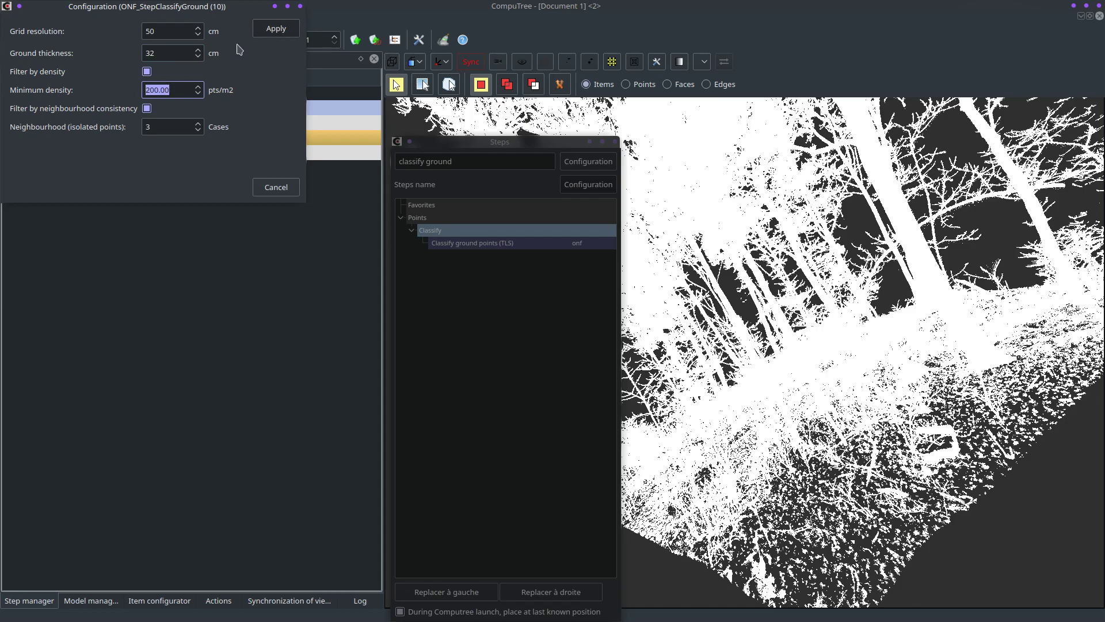
{"action": "left_click_drag", "start_coordinate": [176, 29], "coordinate": [146, 29]}
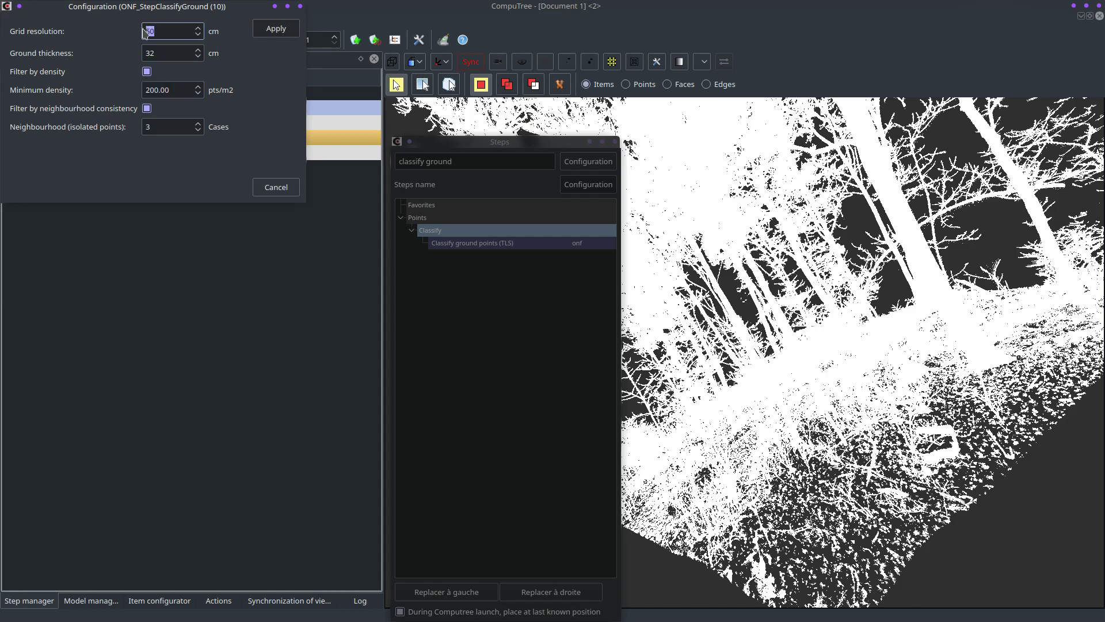
{"action": "left_click", "coordinate": [277, 34]}
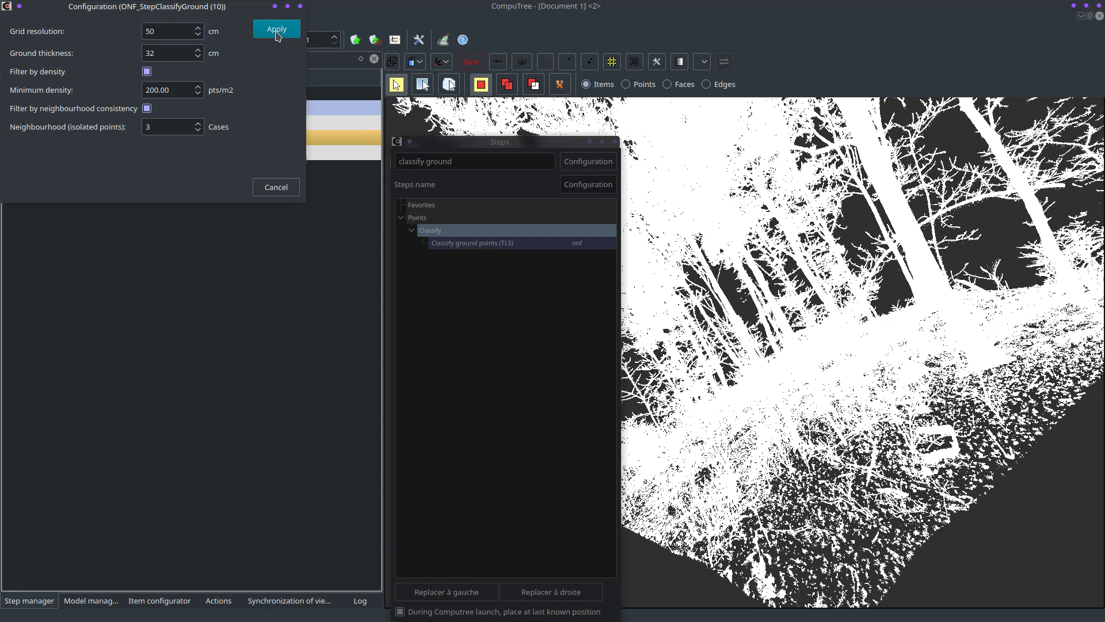
{"action": "left_click", "coordinate": [277, 32]}
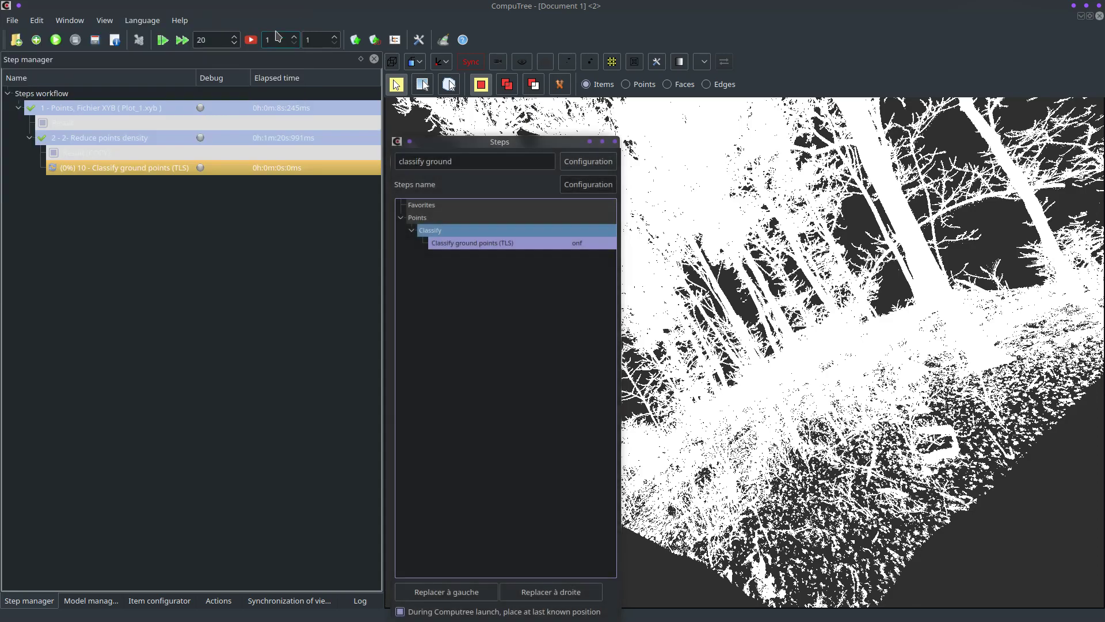
{"action": "left_click", "coordinate": [57, 41]}
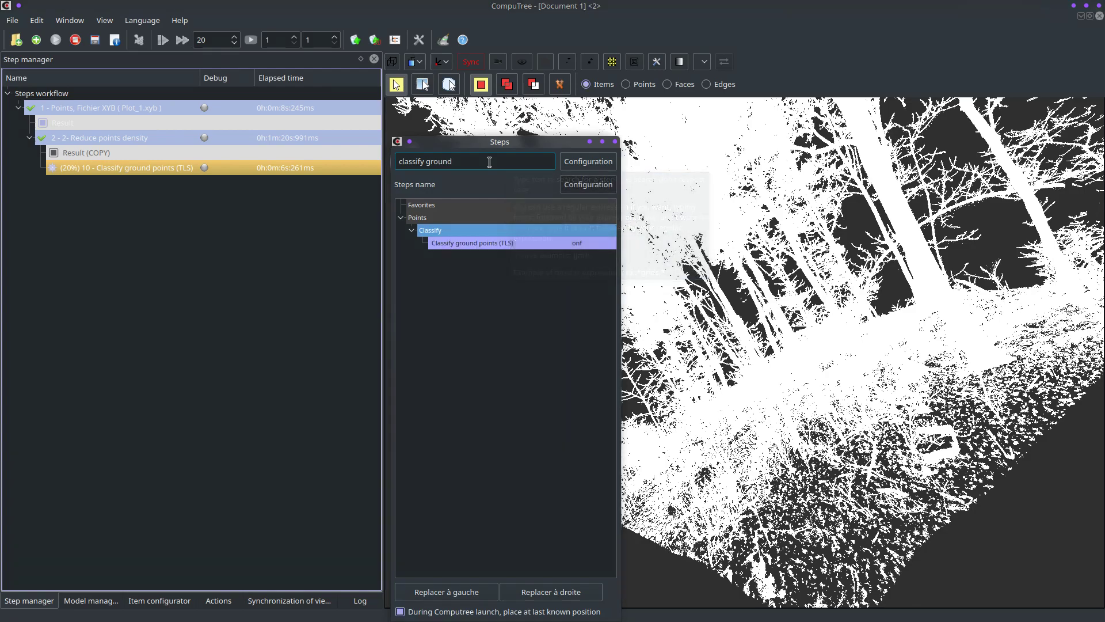
Search the step library for "ground point" and add the Ground Point Filter step
{"action": "left_click_drag", "start_coordinate": [470, 163], "coordinate": [389, 165]}
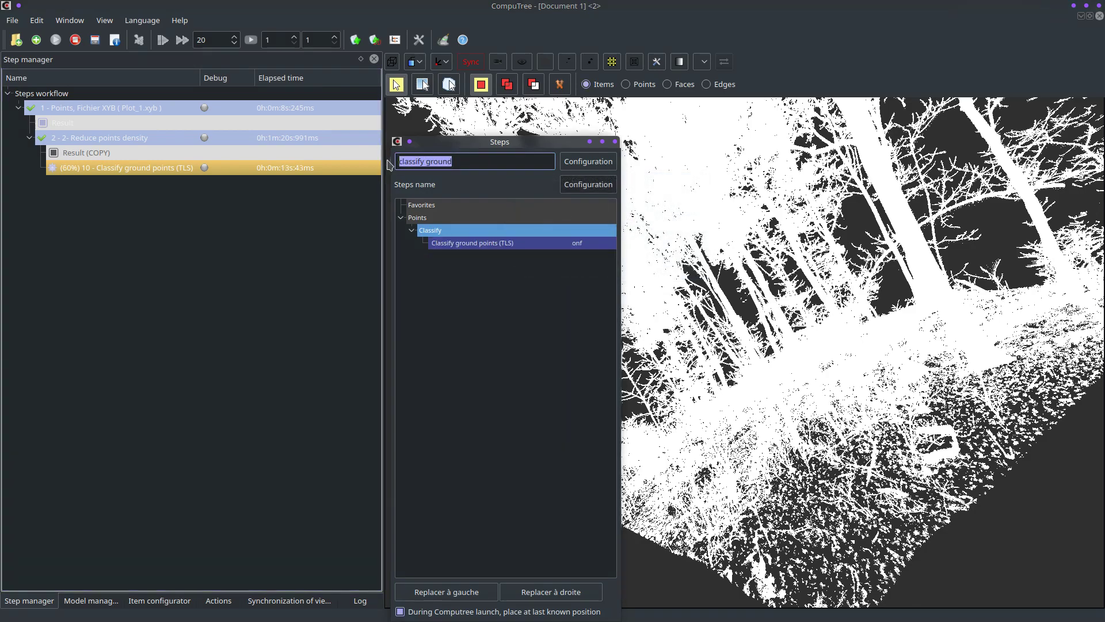
{"action": "type", "text": "ground"}
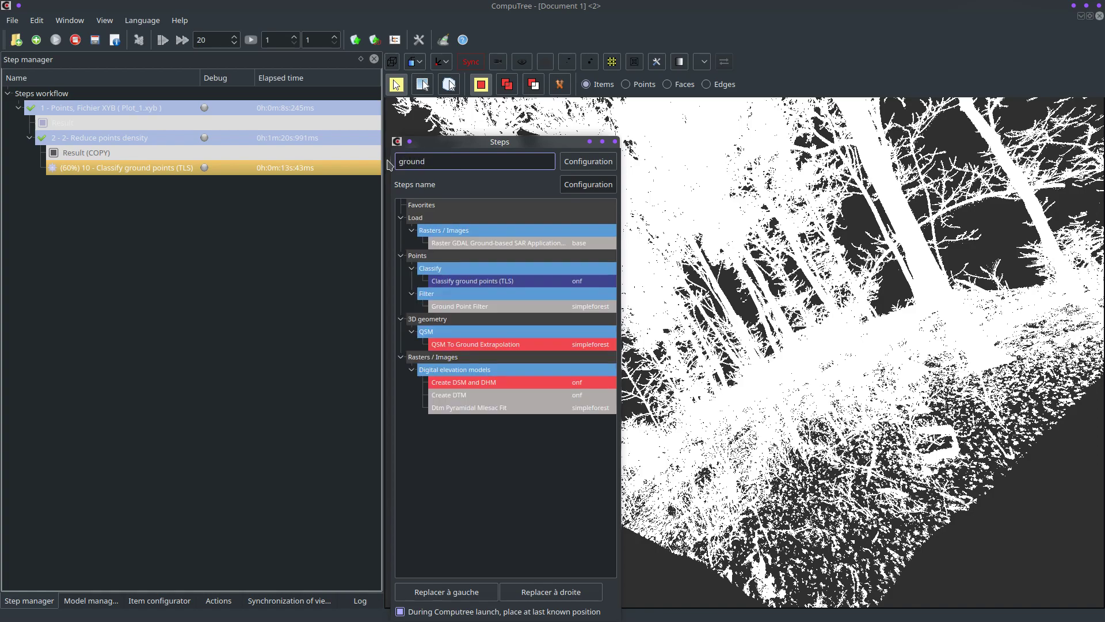
{"action": "type", "text": " point"}
{"action": "left_click", "coordinate": [473, 272]}
{"action": "double_click", "coordinate": [474, 270]}
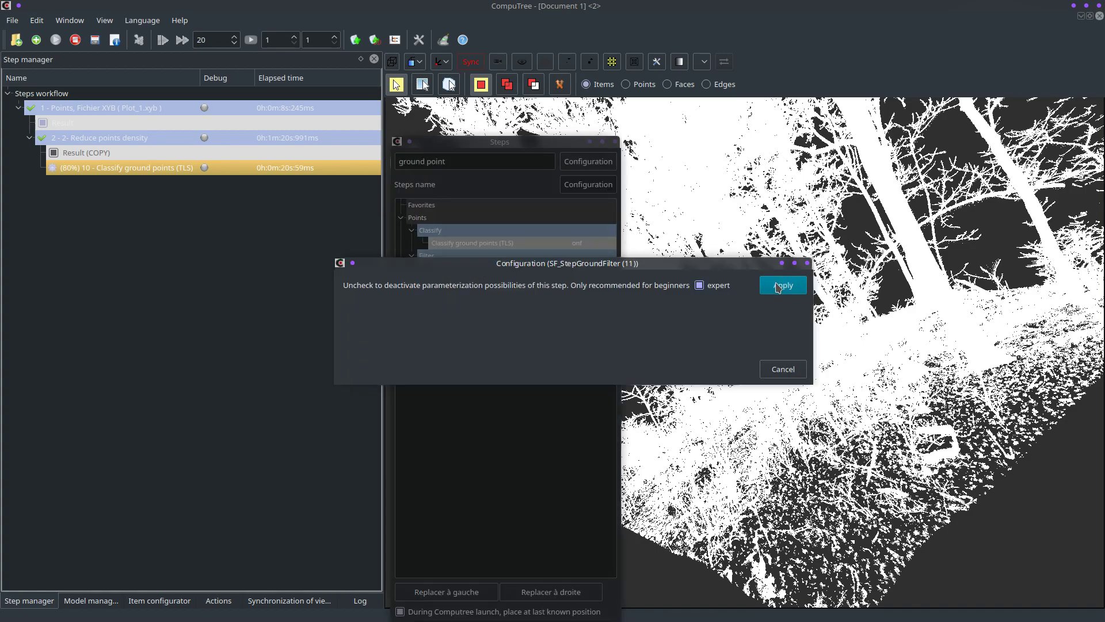
Keep the Ground Point Filter in expert mode and choose the classification result's Ground points scene as its input cloud
{"action": "left_click", "coordinate": [714, 289]}
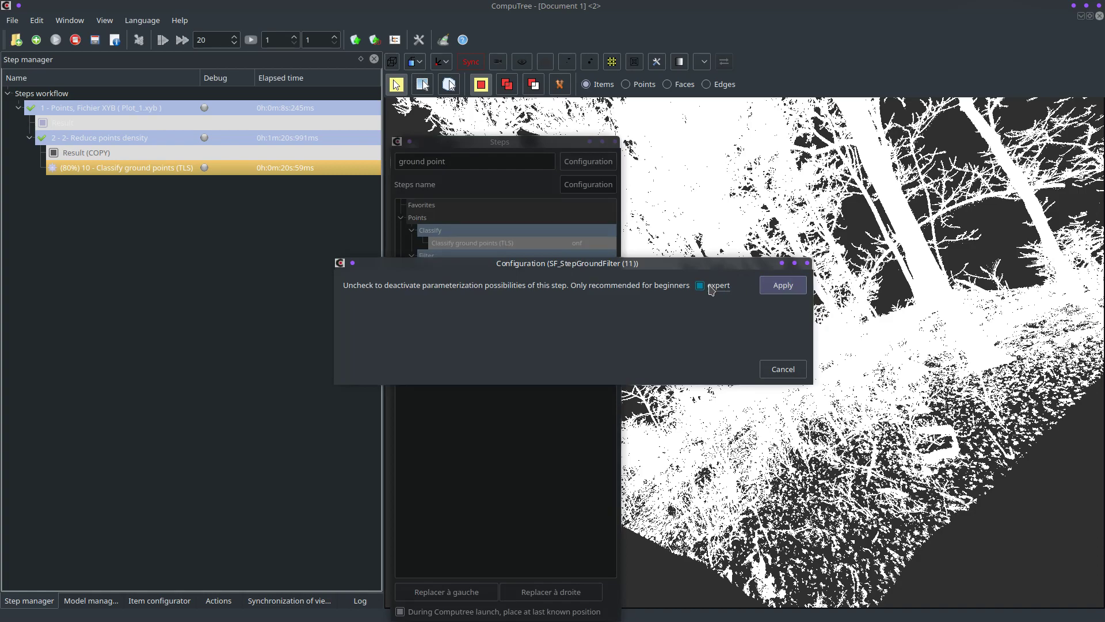
{"action": "left_click", "coordinate": [712, 291]}
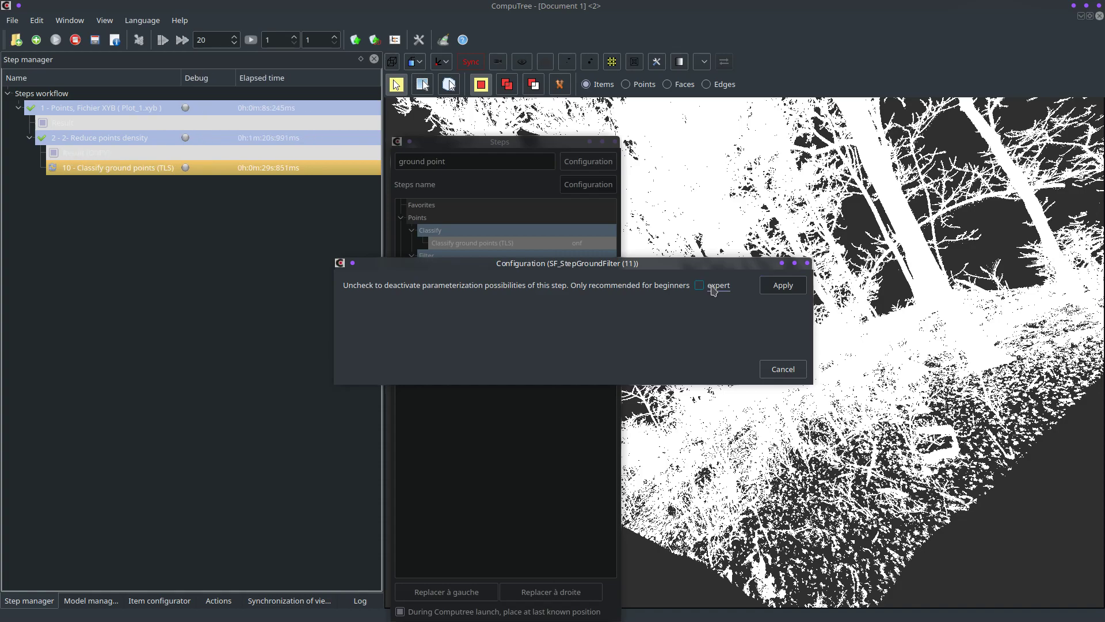
{"action": "left_click", "coordinate": [712, 291]}
{"action": "left_click", "coordinate": [713, 290]}
{"action": "left_click", "coordinate": [781, 287]}
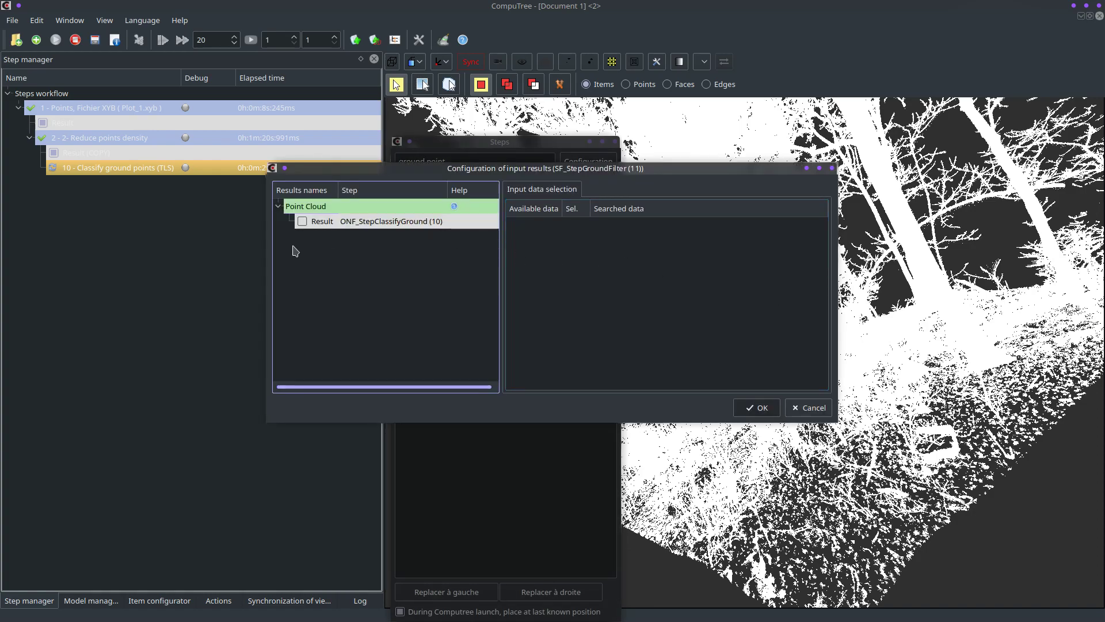
{"action": "left_click", "coordinate": [311, 222]}
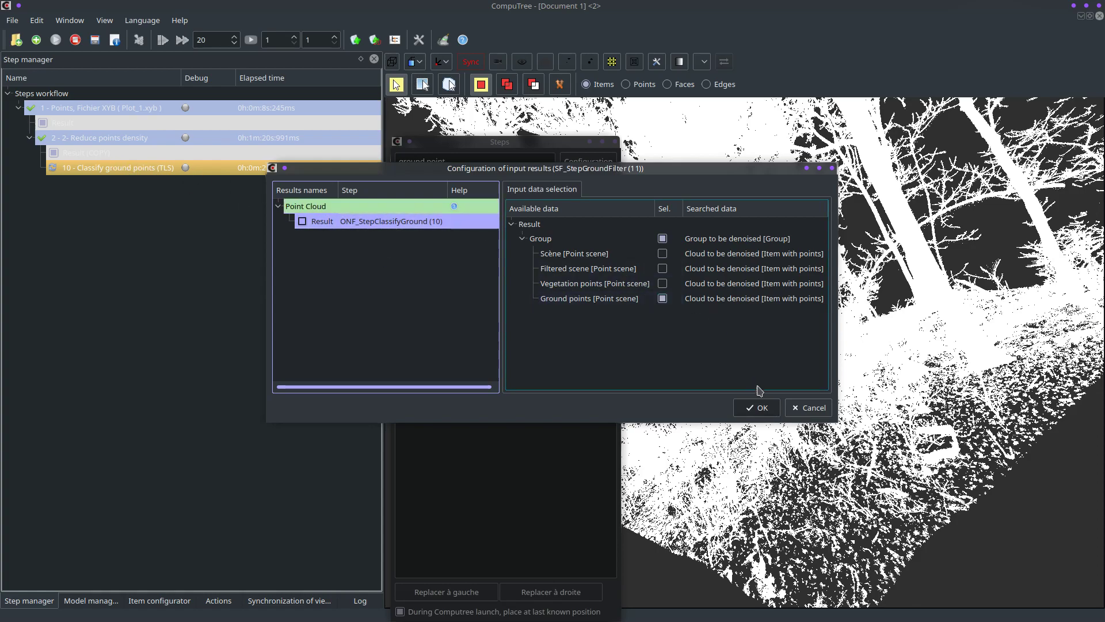
{"action": "left_click", "coordinate": [758, 409]}
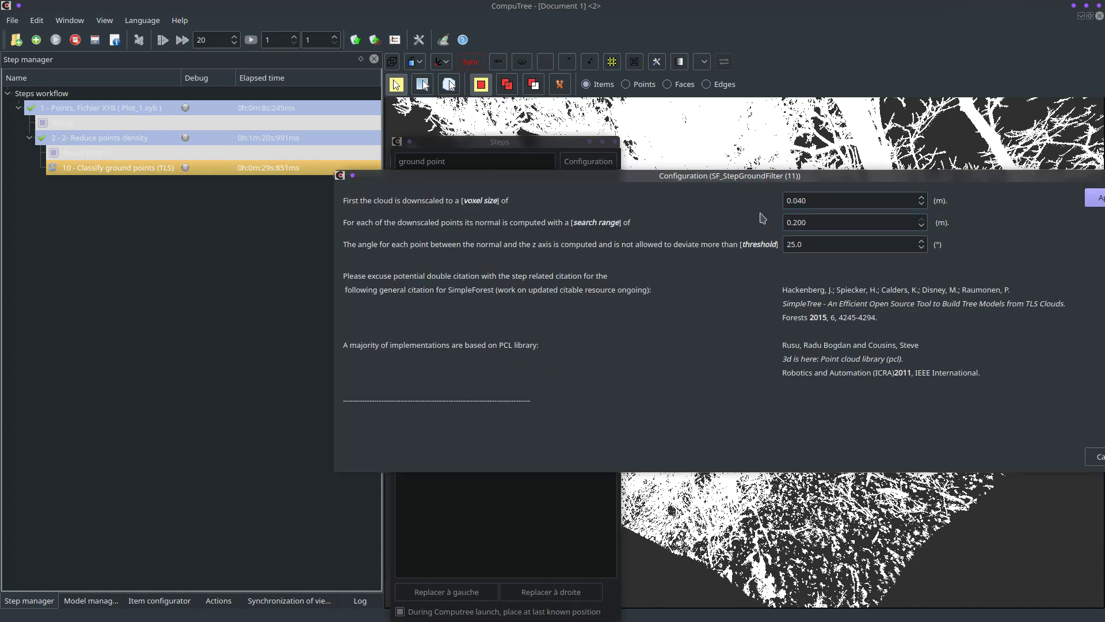
Accept the Ground Point Filter settings with 0.040 m voxel size, 0.200 m search range and 25.0° angle threshold
{"action": "left_click_drag", "start_coordinate": [765, 182], "coordinate": [445, 197]}
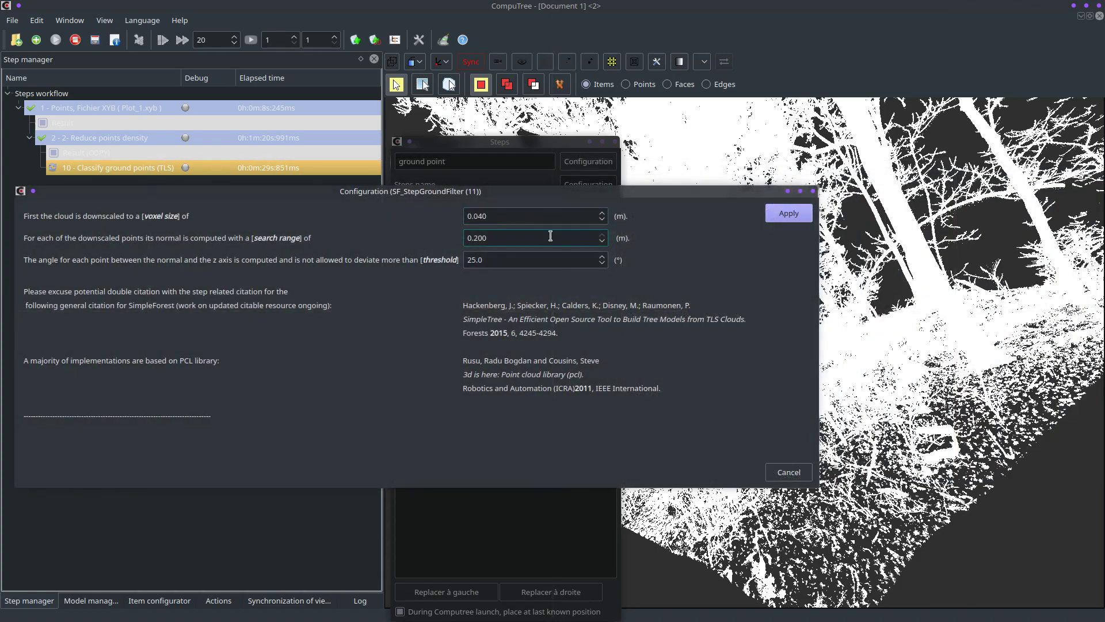
{"action": "left_click", "coordinate": [503, 217]}
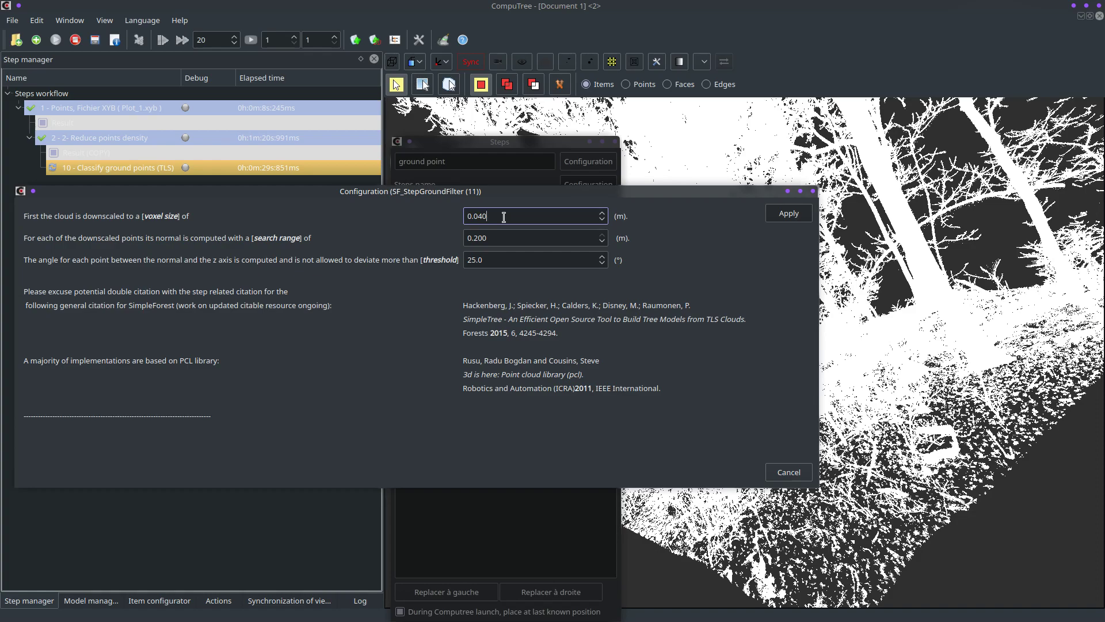
{"action": "double_click", "coordinate": [503, 217]}
{"action": "double_click", "coordinate": [505, 238]}
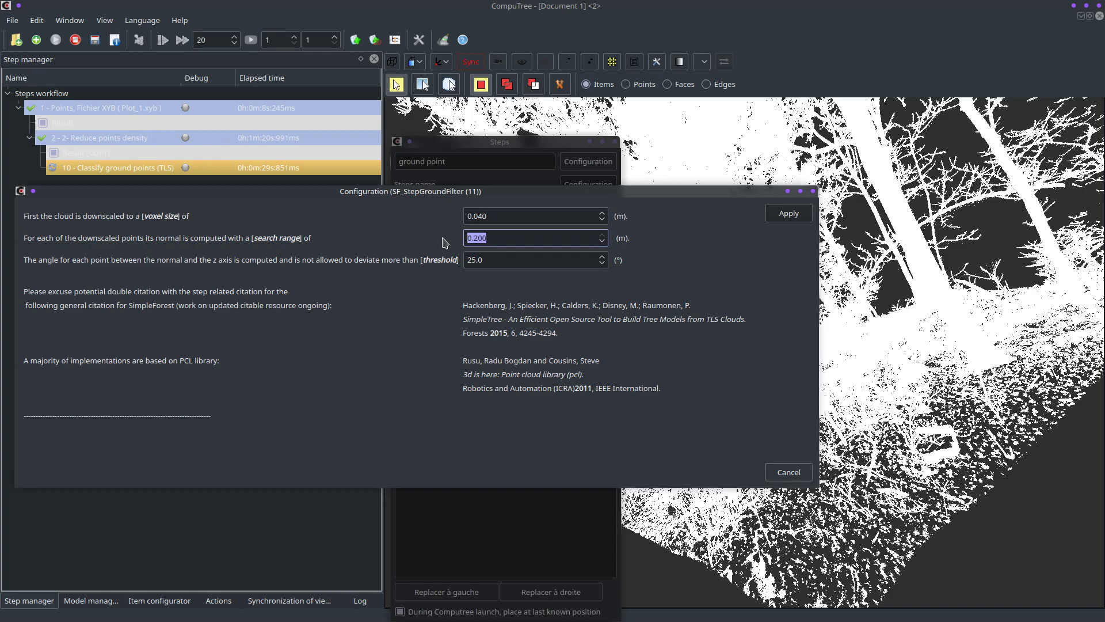
{"action": "left_click", "coordinate": [488, 260]}
{"action": "left_click_drag", "start_coordinate": [488, 259], "coordinate": [446, 260]}
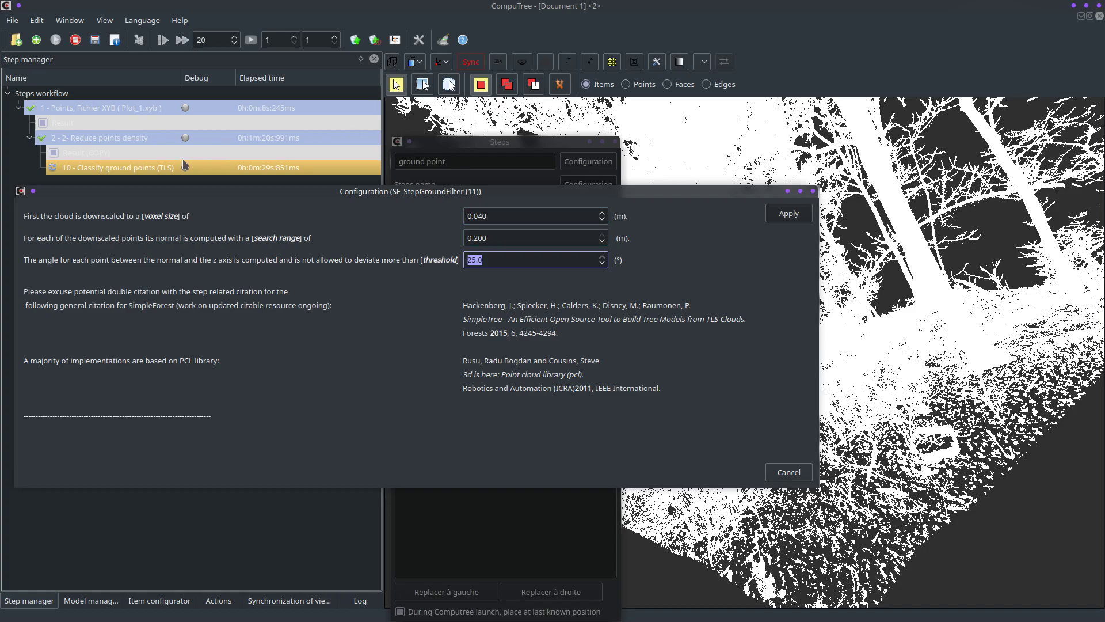
{"action": "left_click", "coordinate": [790, 214]}
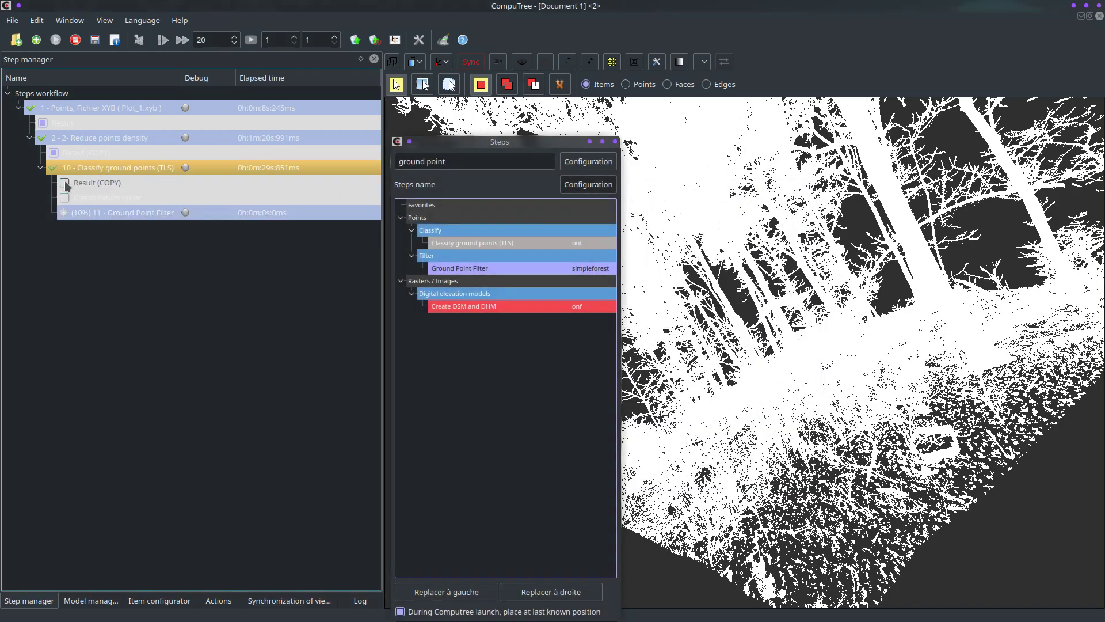
Reopen the Ground Point Filter's configuration to review its angle threshold, and close it without changes
{"action": "left_click", "coordinate": [65, 181]}
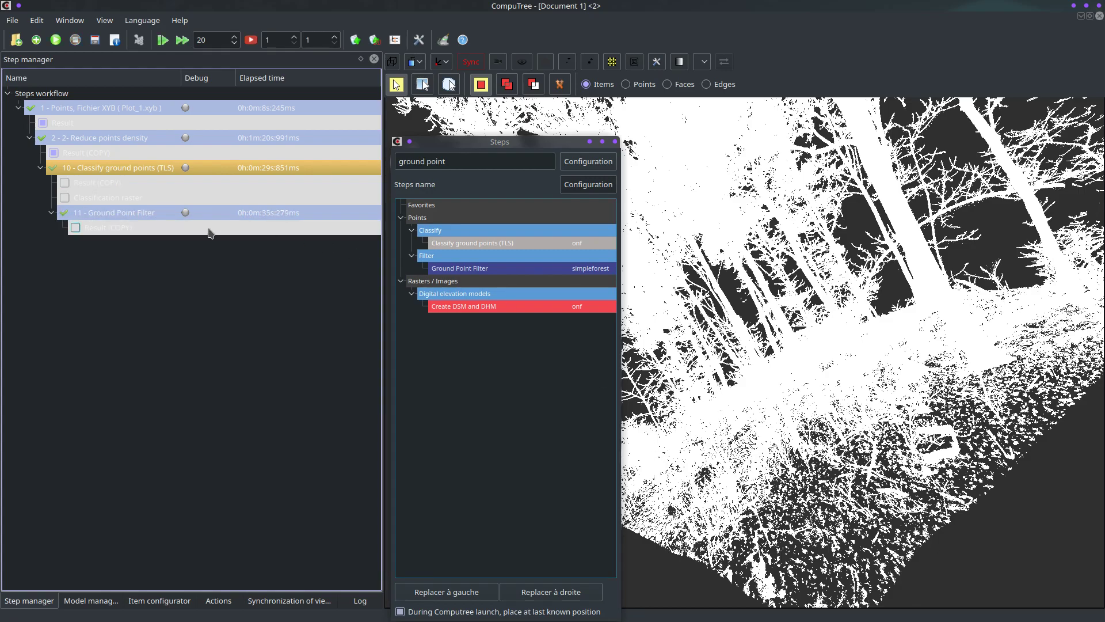
{"action": "right_click", "coordinate": [102, 211]}
{"action": "left_click", "coordinate": [138, 233]}
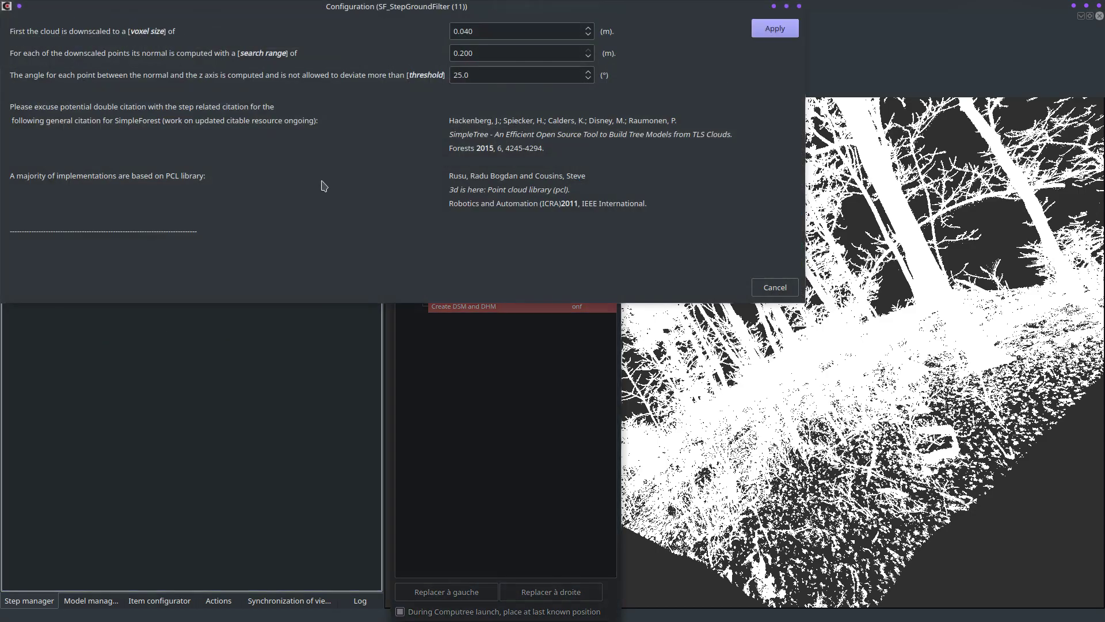
{"action": "double_click", "coordinate": [562, 74]}
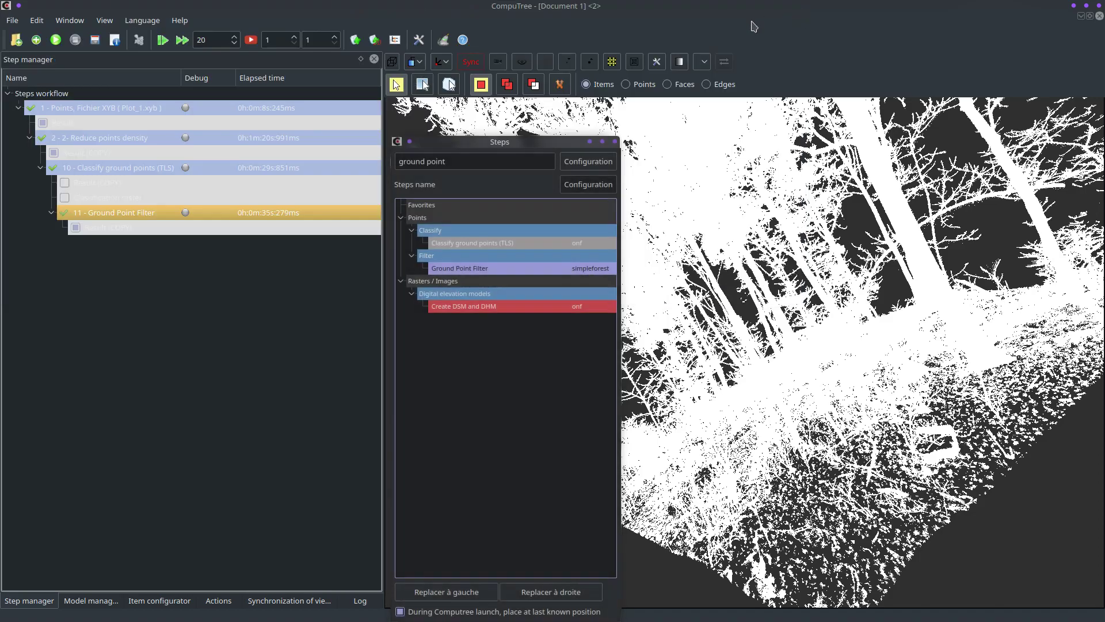
{"action": "left_click", "coordinate": [799, 7]}
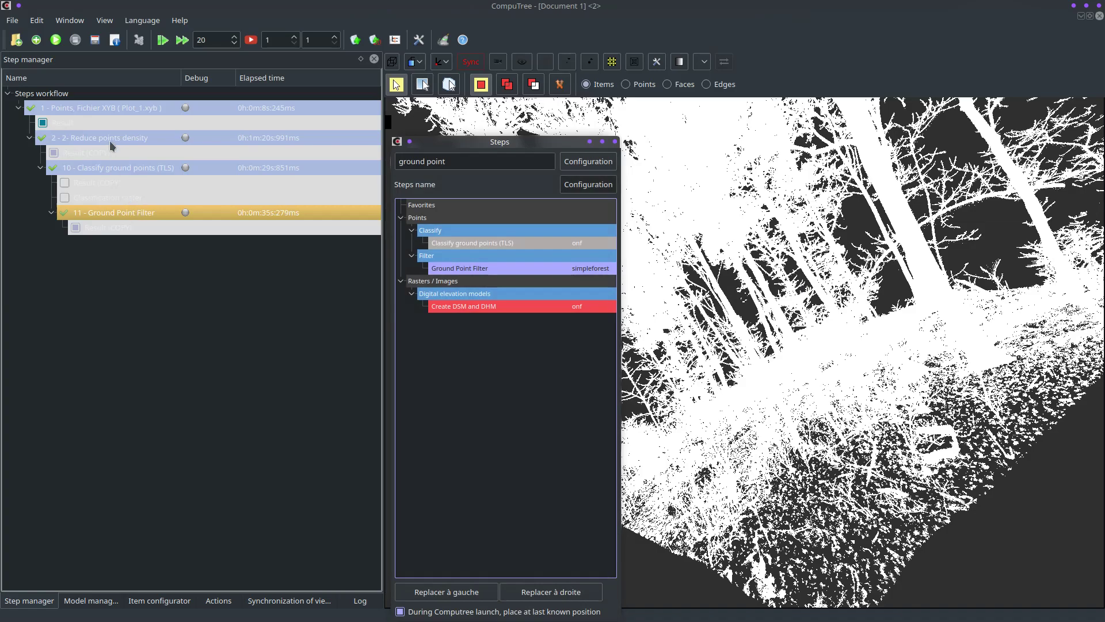
Hide the Filtered scene in the 3D view and display only the Ground points scene to inspect it
{"action": "left_click", "coordinate": [87, 600]}
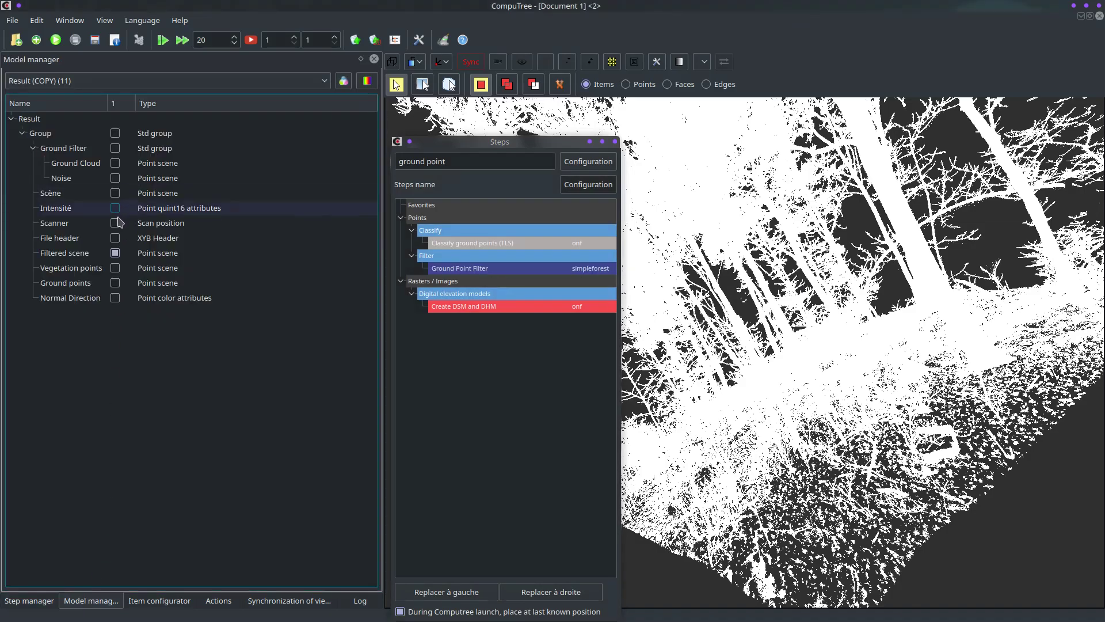
{"action": "left_click", "coordinate": [115, 253]}
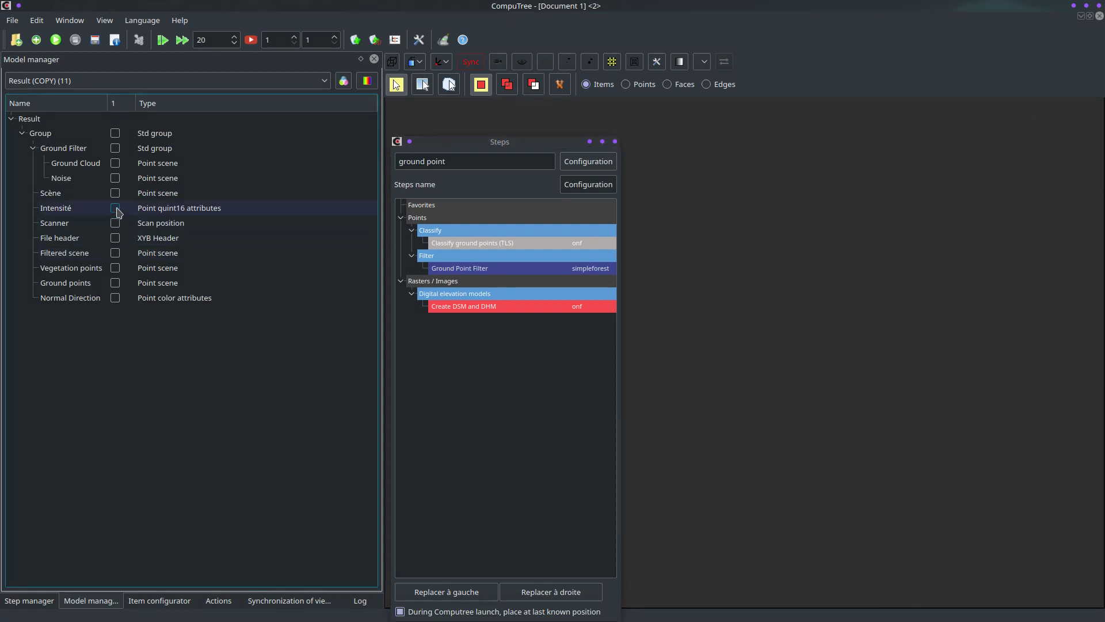
{"action": "left_click", "coordinate": [117, 284]}
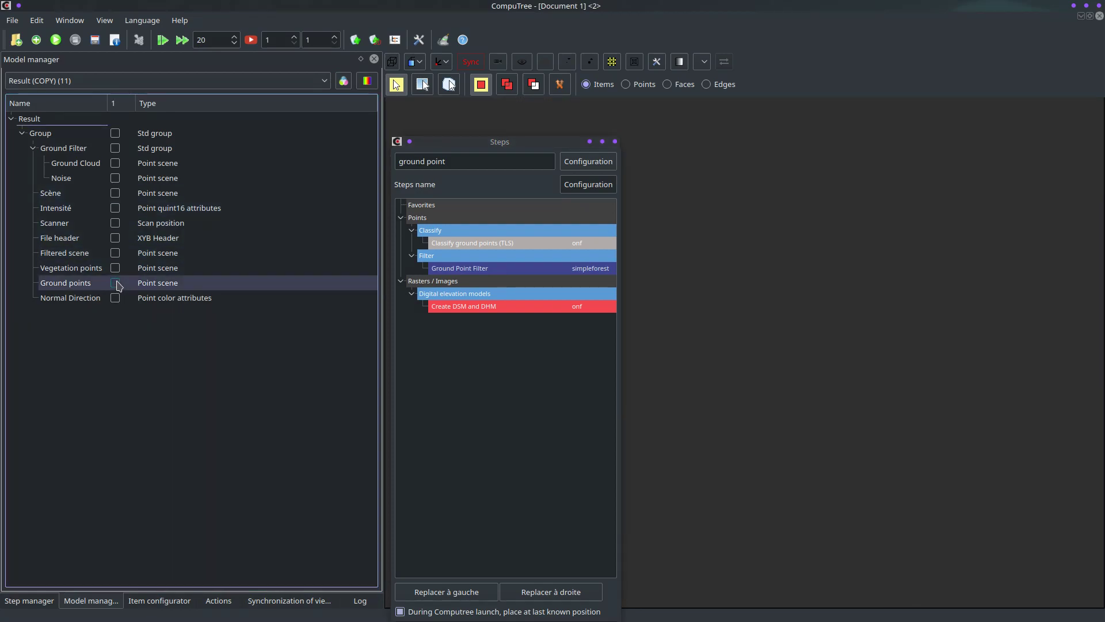
{"action": "left_click_drag", "start_coordinate": [806, 397], "coordinate": [852, 410]}
{"action": "left_click_drag", "start_coordinate": [848, 340], "coordinate": [854, 361]}
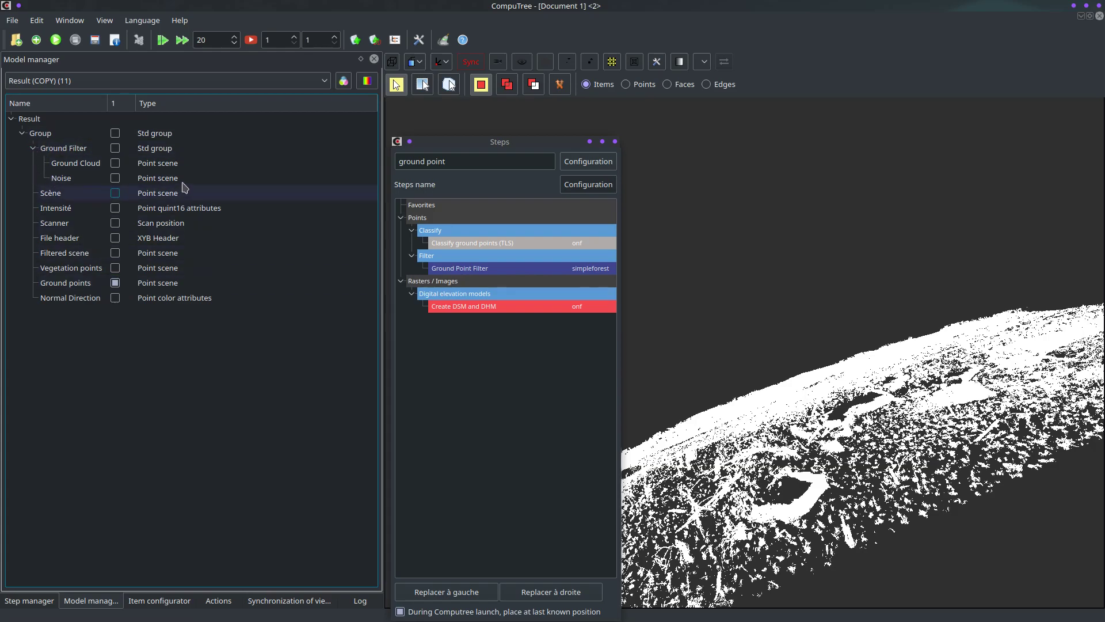
Replace the displayed Ground points with the Ground Filter's Ground Cloud and inspect it in the 3D view
{"action": "left_click", "coordinate": [115, 284]}
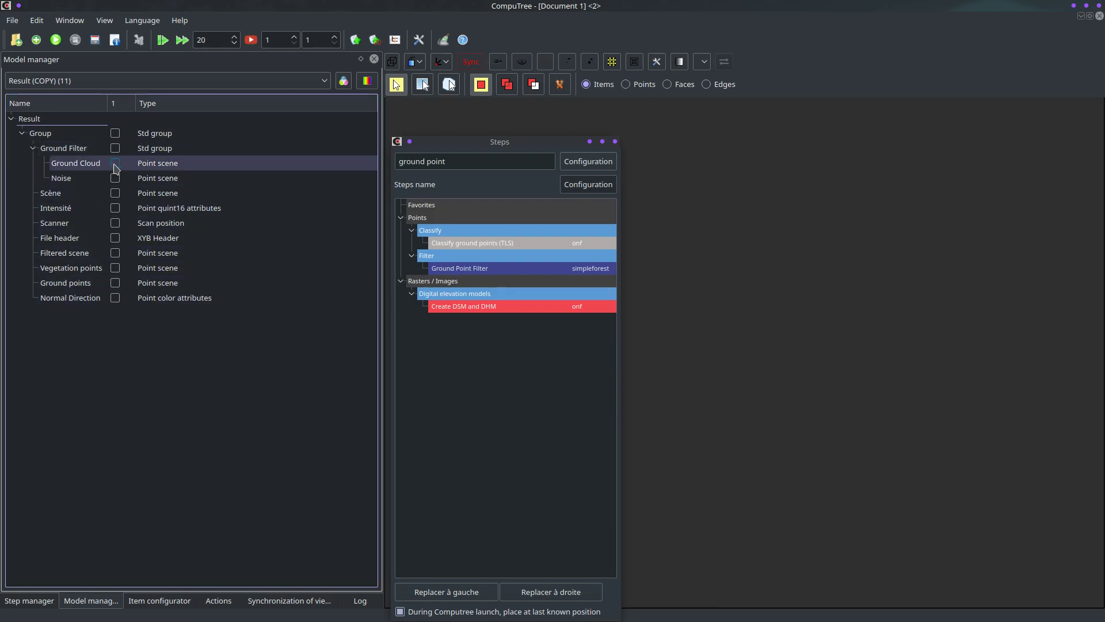
{"action": "left_click", "coordinate": [115, 163]}
{"action": "left_click_drag", "start_coordinate": [746, 362], "coordinate": [790, 413]}
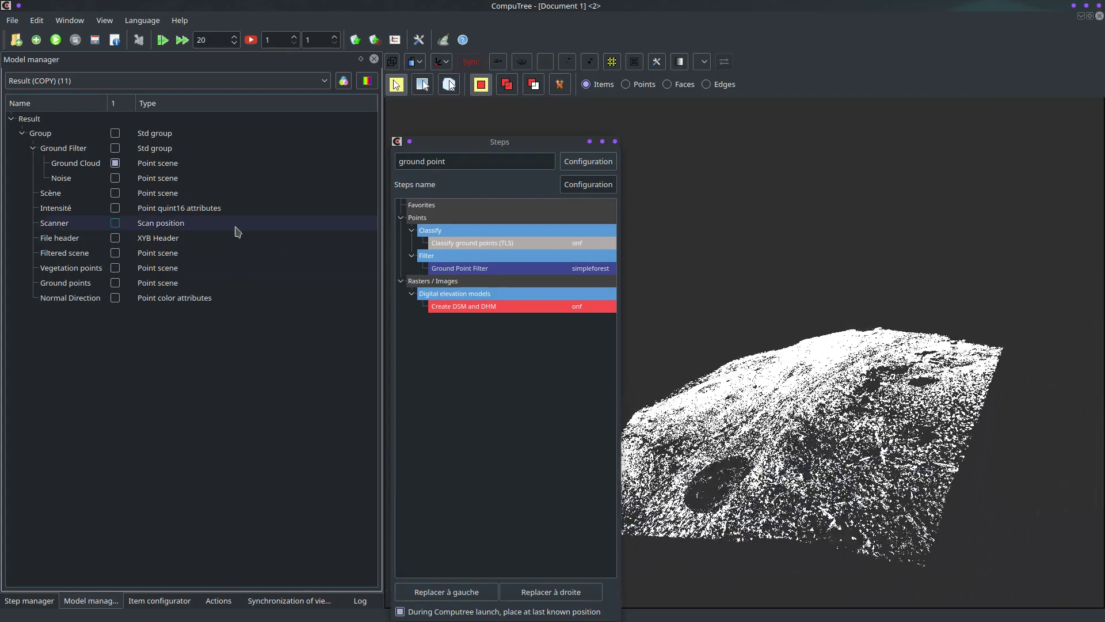
Replace the displayed Ground Cloud with the Ground Filter's Noise and inspect it from several angles in the 3D view
{"action": "left_click", "coordinate": [115, 180]}
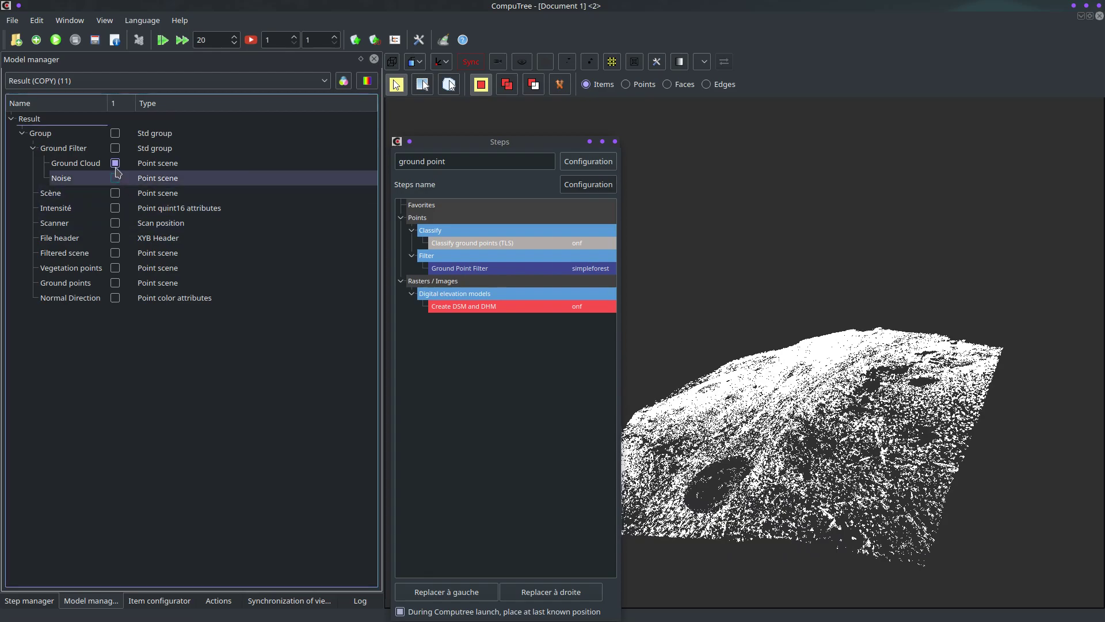
{"action": "left_click", "coordinate": [115, 163]}
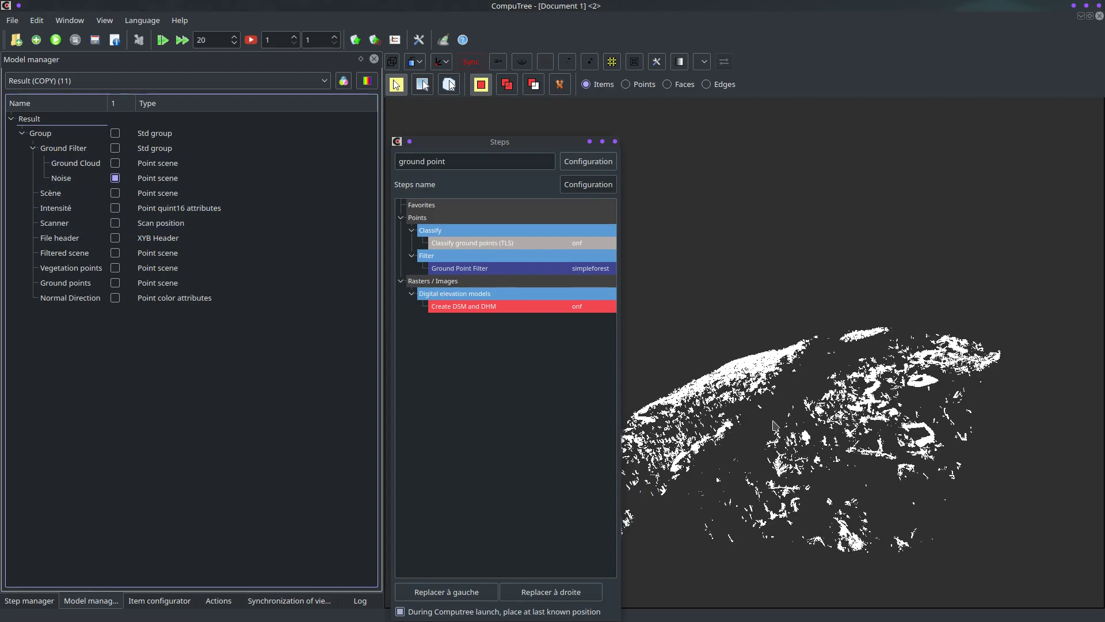
{"action": "left_click_drag", "start_coordinate": [786, 426], "coordinate": [1042, 467]}
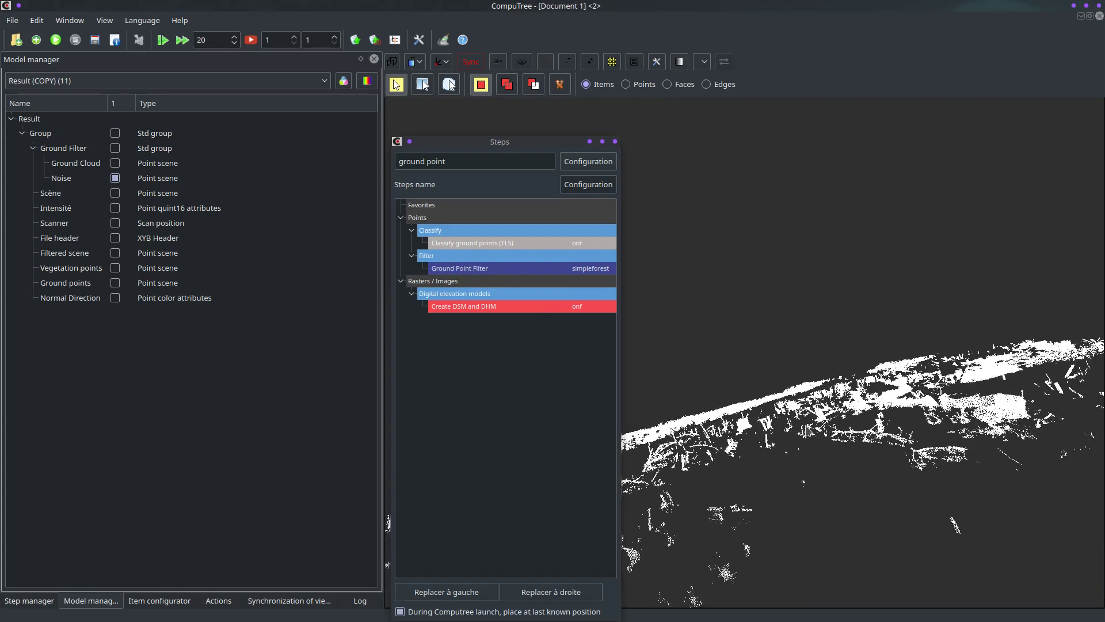
{"action": "left_click_drag", "start_coordinate": [985, 416], "coordinate": [878, 479]}
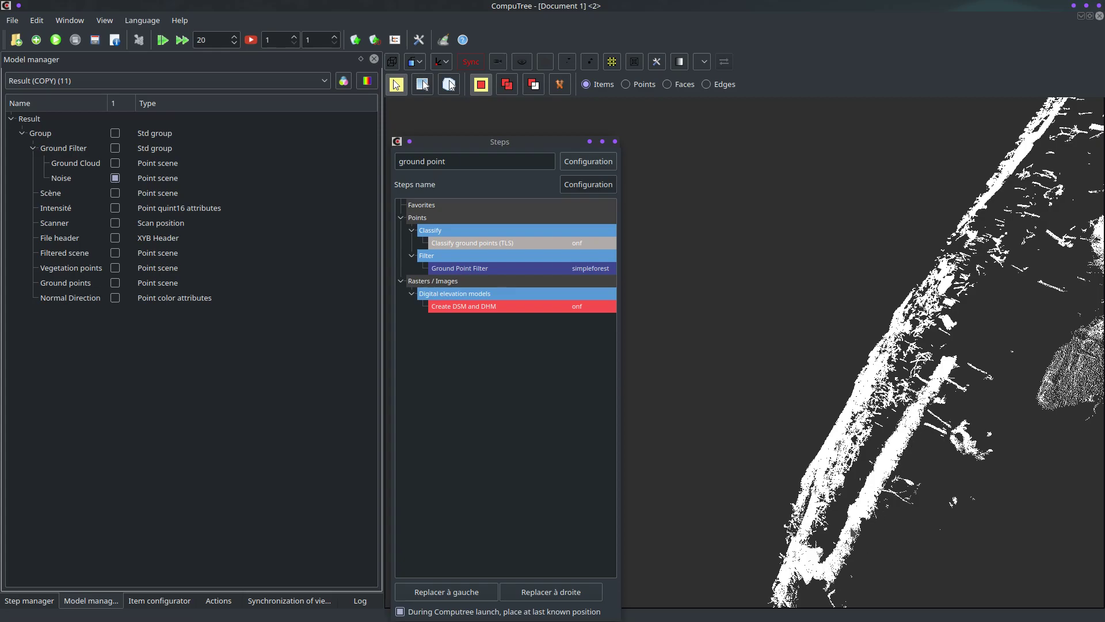
{"action": "left_click_drag", "start_coordinate": [911, 468], "coordinate": [700, 513]}
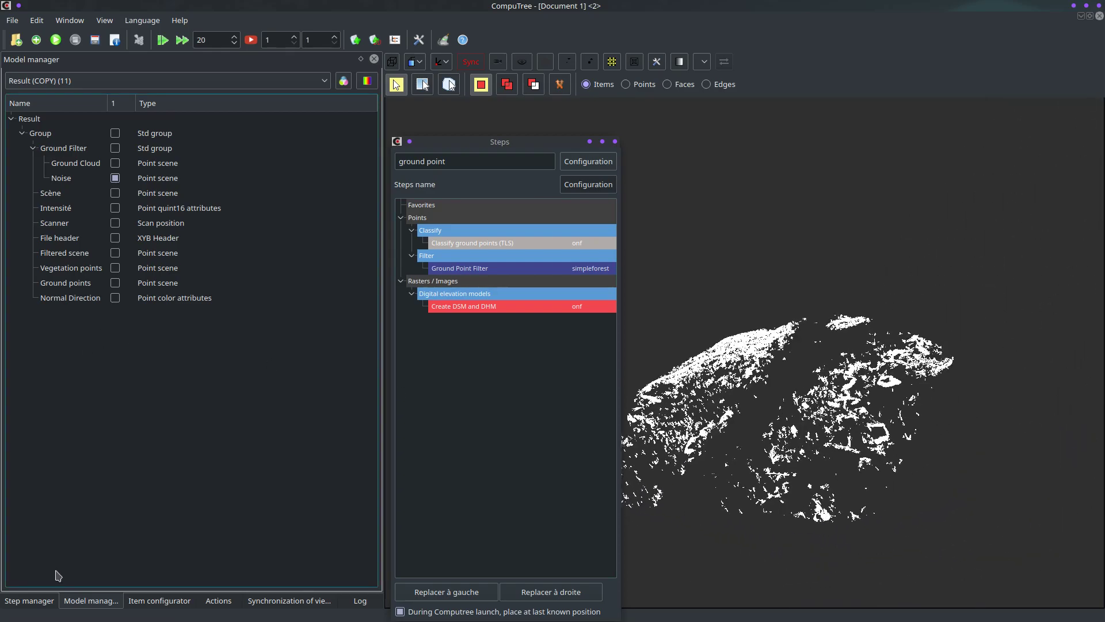
Reopen the parameters of the executed Ground Point Filter to review its angle threshold, and close them without changes
{"action": "left_click", "coordinate": [32, 600]}
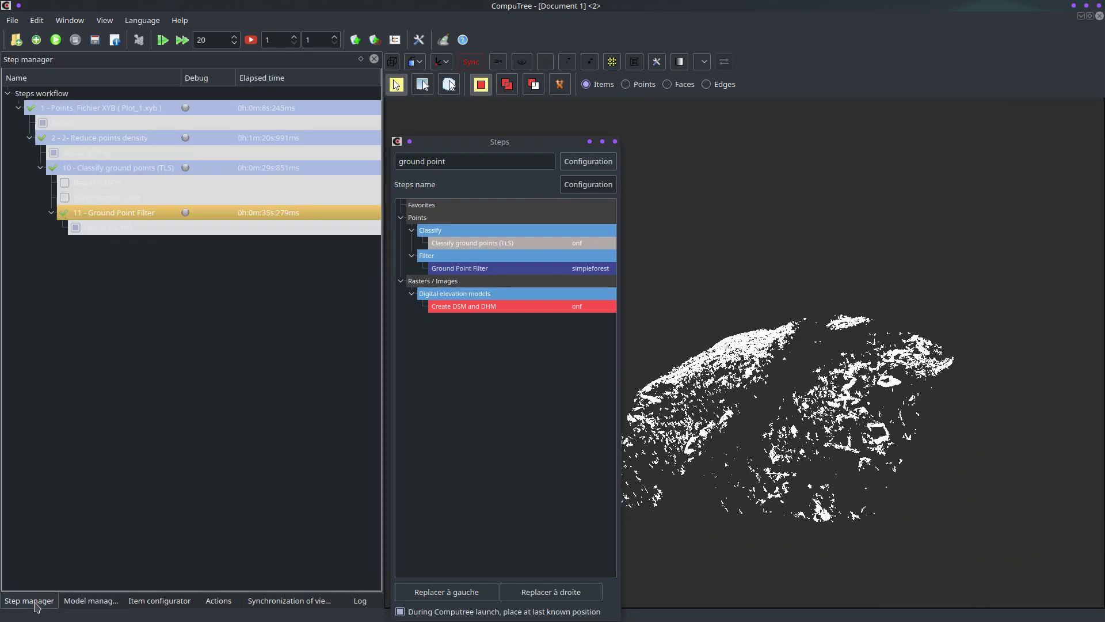
{"action": "right_click", "coordinate": [116, 214]}
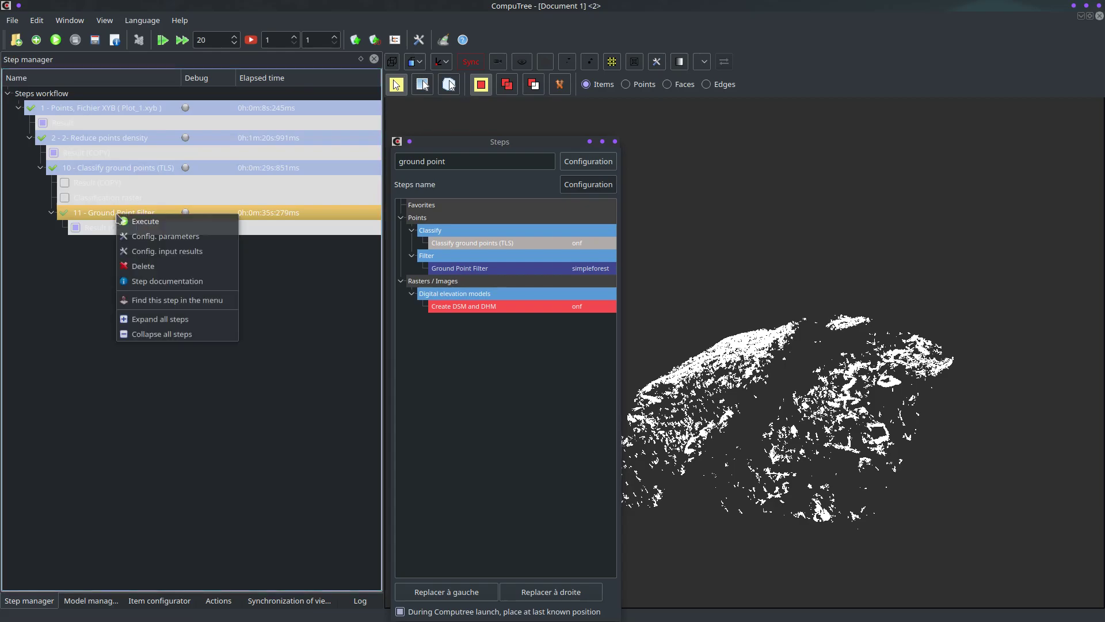
{"action": "left_click", "coordinate": [147, 239]}
{"action": "double_click", "coordinate": [492, 73]}
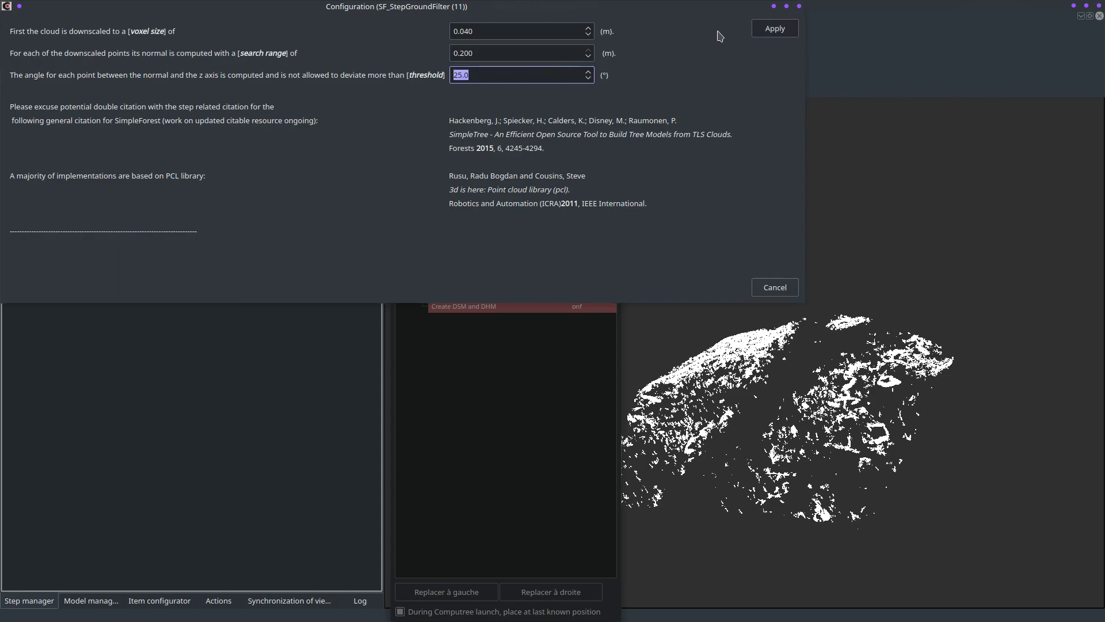
{"action": "left_click", "coordinate": [799, 6]}
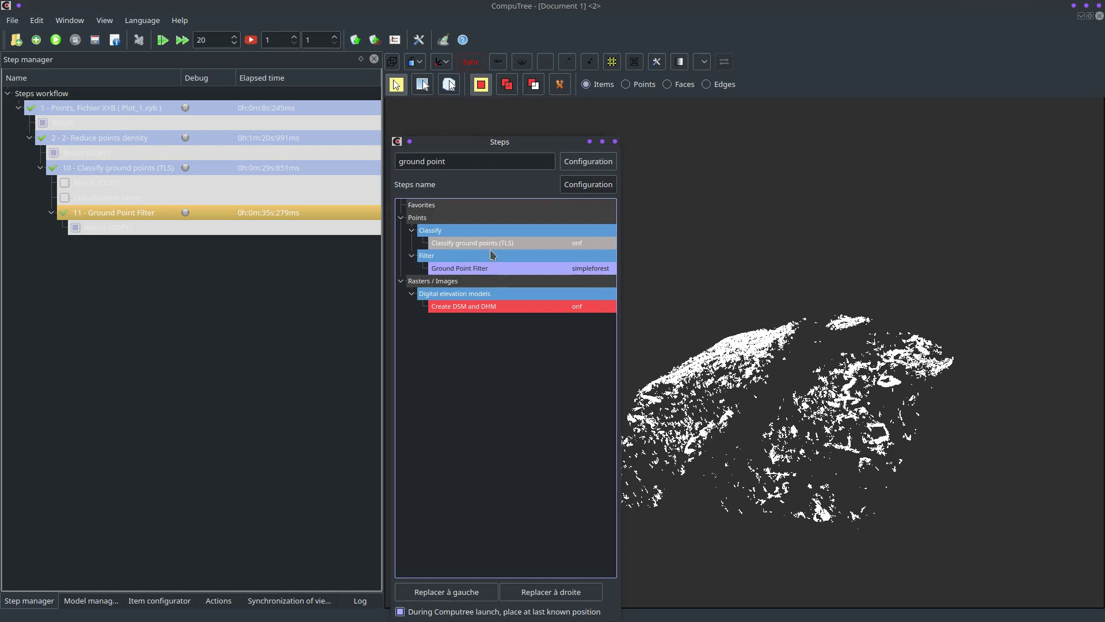
Search the steps for "statistical" and add the Statistical Outlier Filter after the Ground Point Filter, keeping expert parameterization active
{"action": "triple_click", "coordinate": [458, 160]}
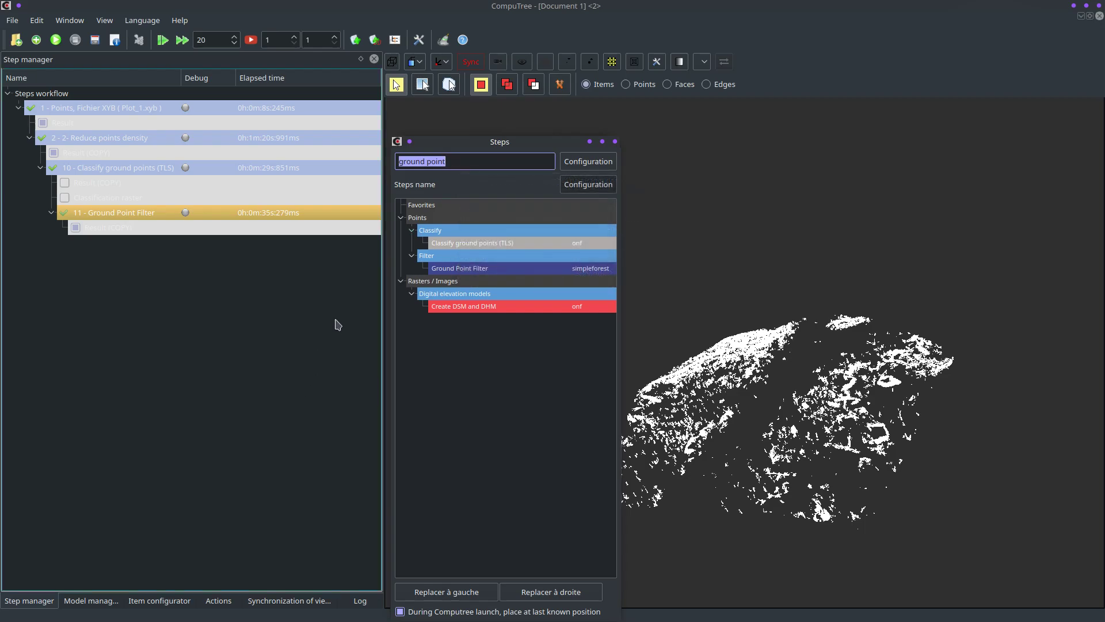
{"action": "type", "text": "statistical"}
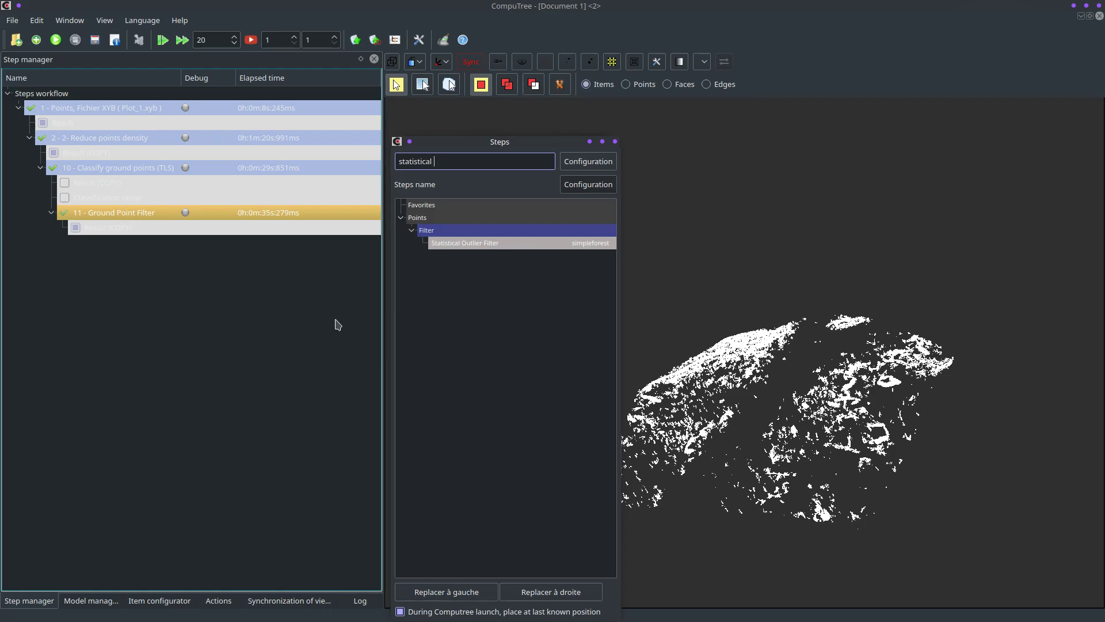
{"action": "left_click", "coordinate": [465, 244]}
{"action": "double_click", "coordinate": [465, 245]}
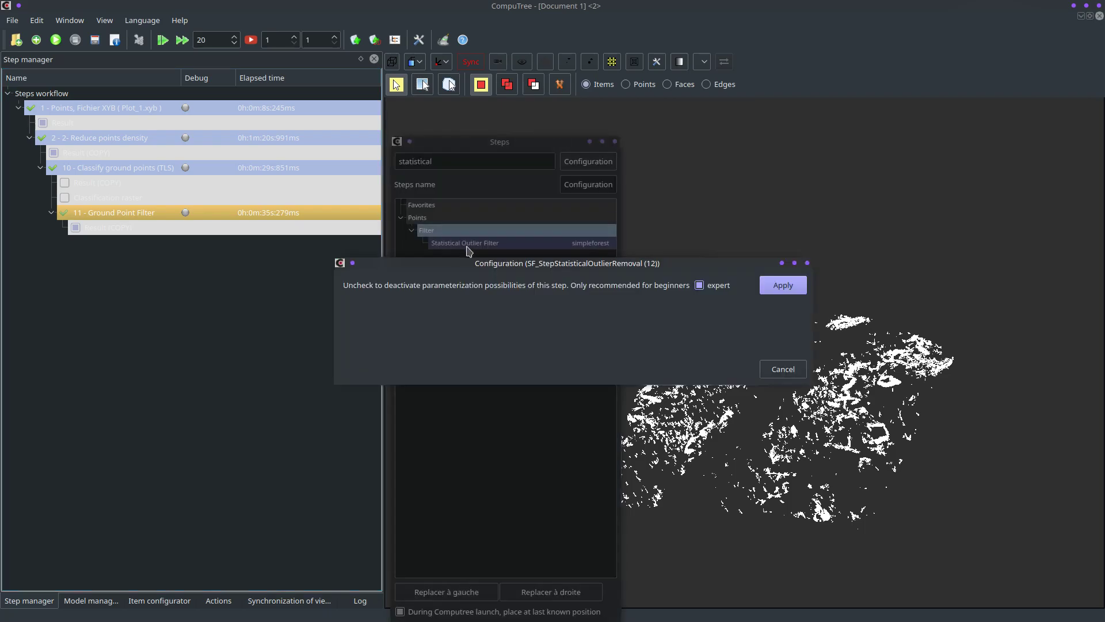
{"action": "left_click", "coordinate": [772, 285]}
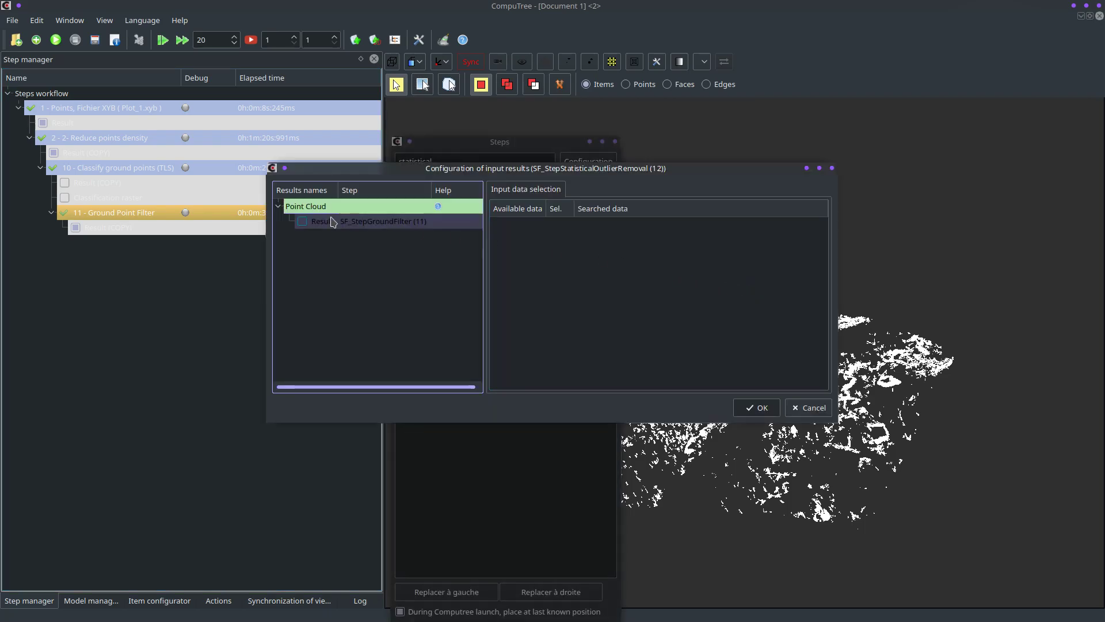
Choose the Ground Filter's Ground Cloud from the Ground Point Filter result as the cloud to be denoised
{"action": "left_click", "coordinate": [304, 222]}
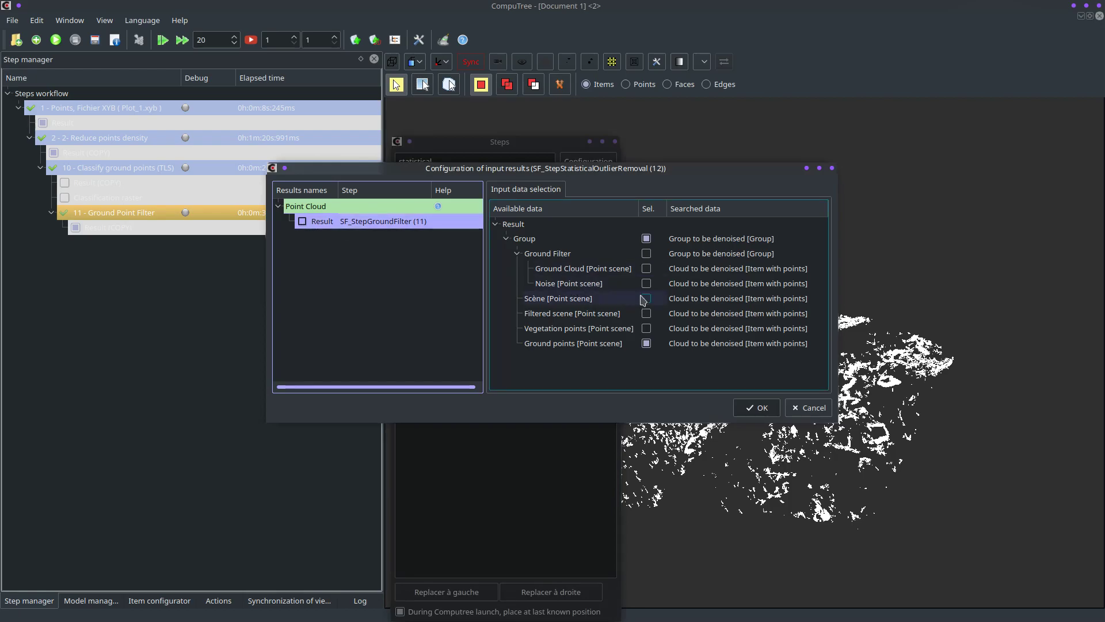
{"action": "left_click", "coordinate": [646, 269]}
{"action": "left_click", "coordinate": [756, 408]}
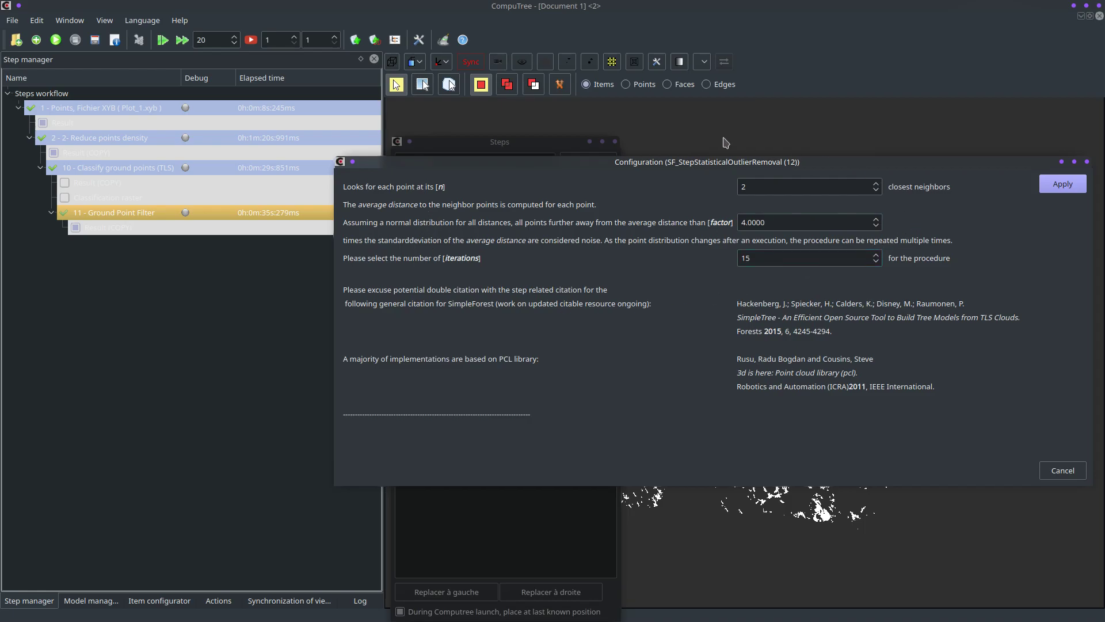
Accept the Statistical Outlier Filter settings with 2 closest neighbors, factor 4.0000 and 15 iterations, and run the step
{"action": "left_click_drag", "start_coordinate": [807, 184], "coordinate": [667, 186]}
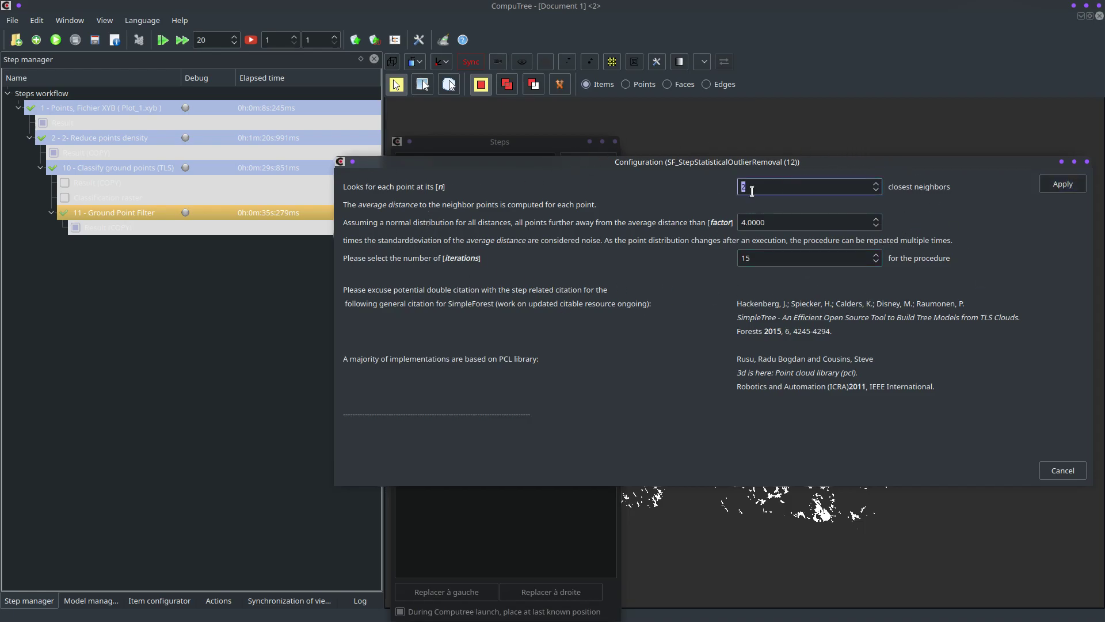
{"action": "left_click_drag", "start_coordinate": [753, 189], "coordinate": [726, 188]}
{"action": "left_click_drag", "start_coordinate": [774, 222], "coordinate": [695, 223]}
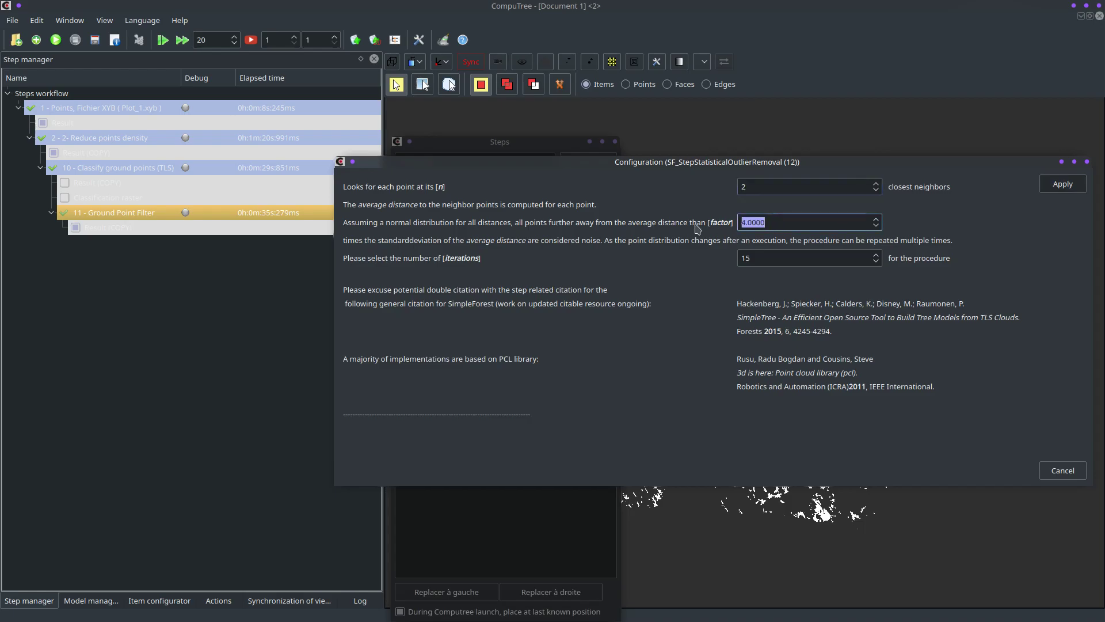
{"action": "left_click_drag", "start_coordinate": [771, 261], "coordinate": [703, 262]}
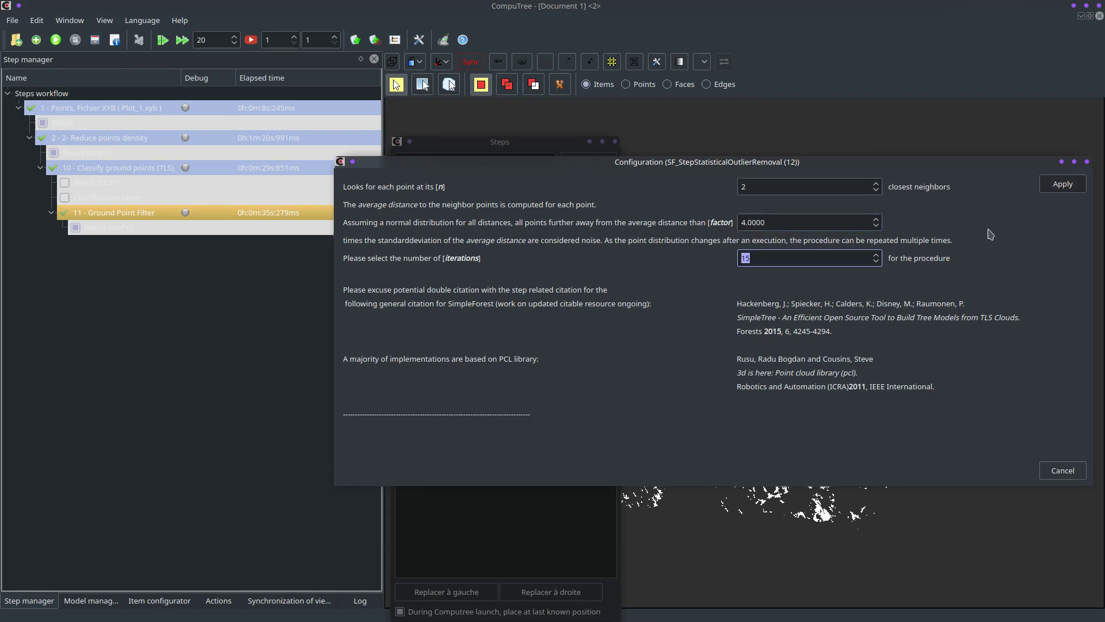
{"action": "left_click", "coordinate": [1062, 185]}
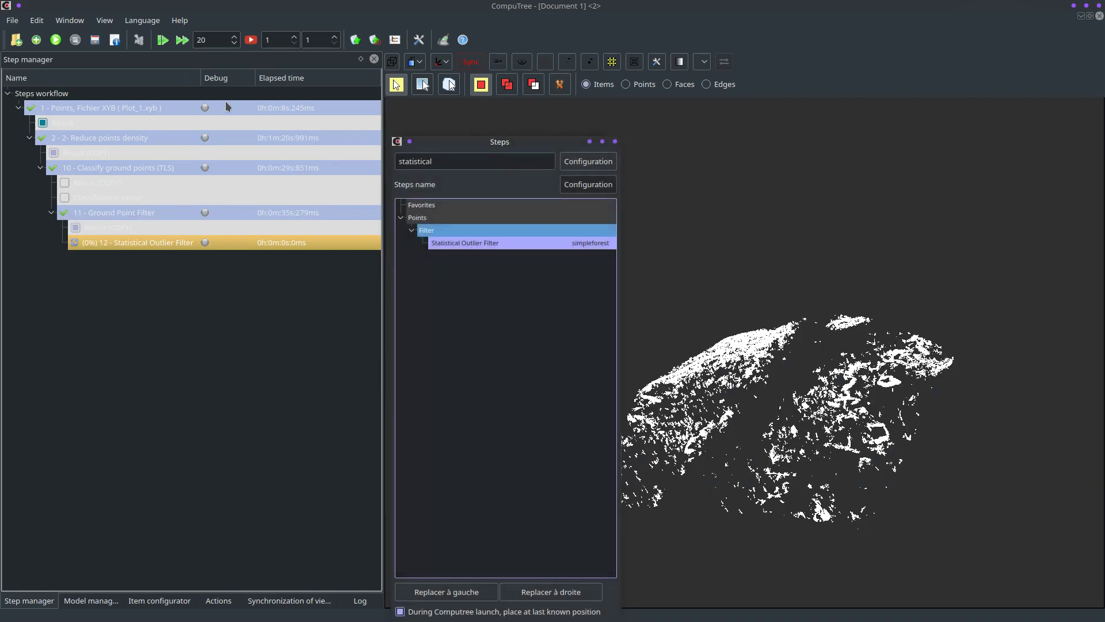
{"action": "left_click", "coordinate": [58, 41]}
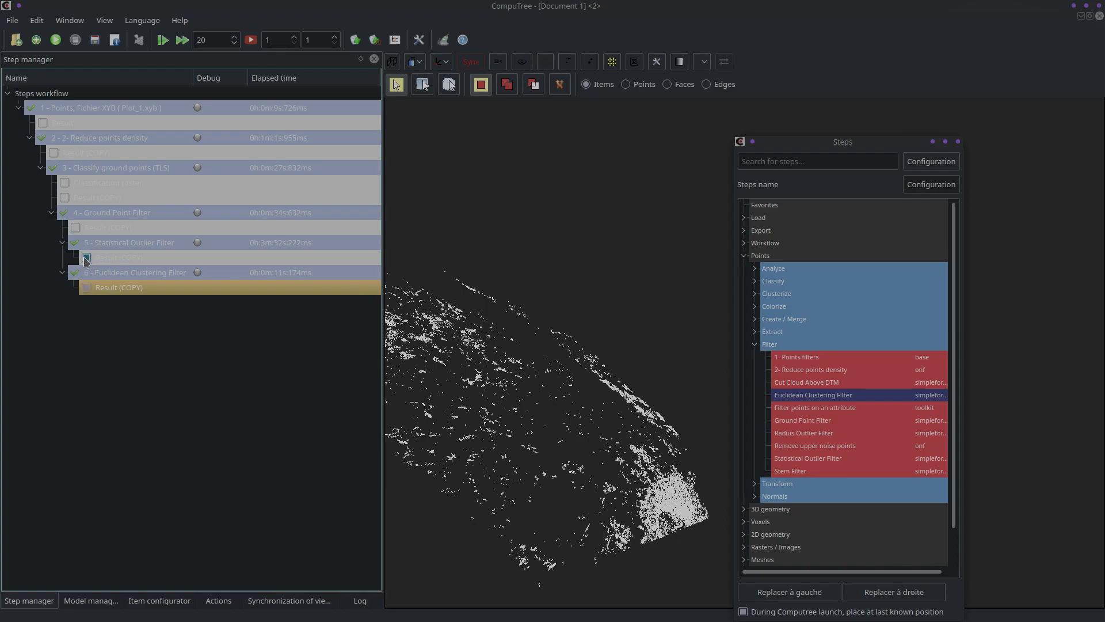
Open the Euclidean Clustering Filter result and show its Filtered Cloud instead of its Noise in the 3D view
{"action": "left_click", "coordinate": [148, 243]}
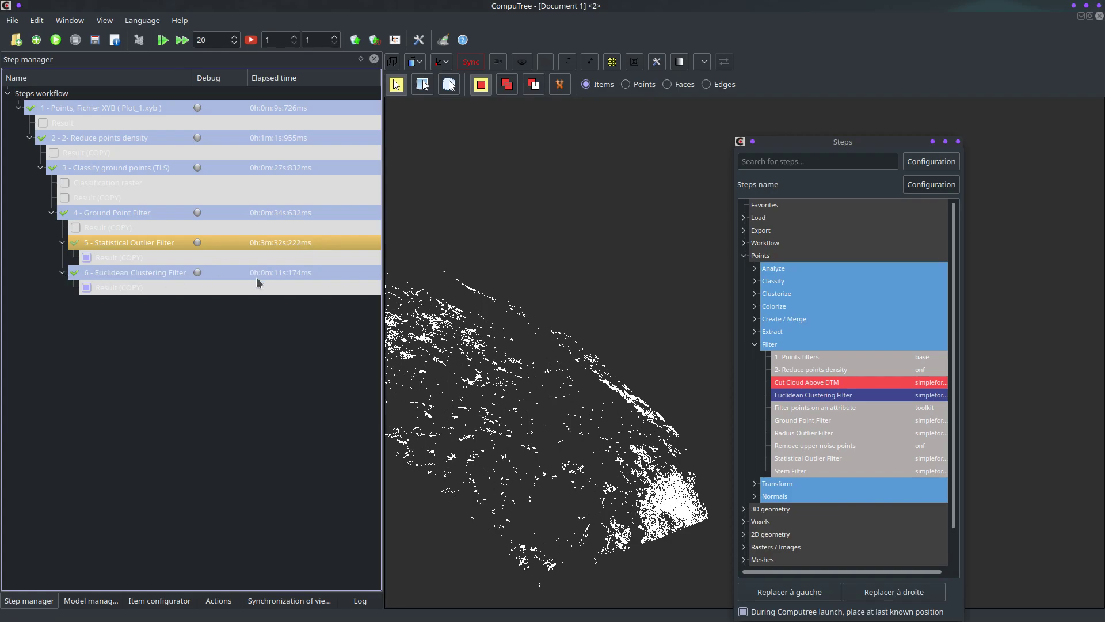
{"action": "left_click", "coordinate": [140, 292]}
{"action": "left_click", "coordinate": [88, 601]}
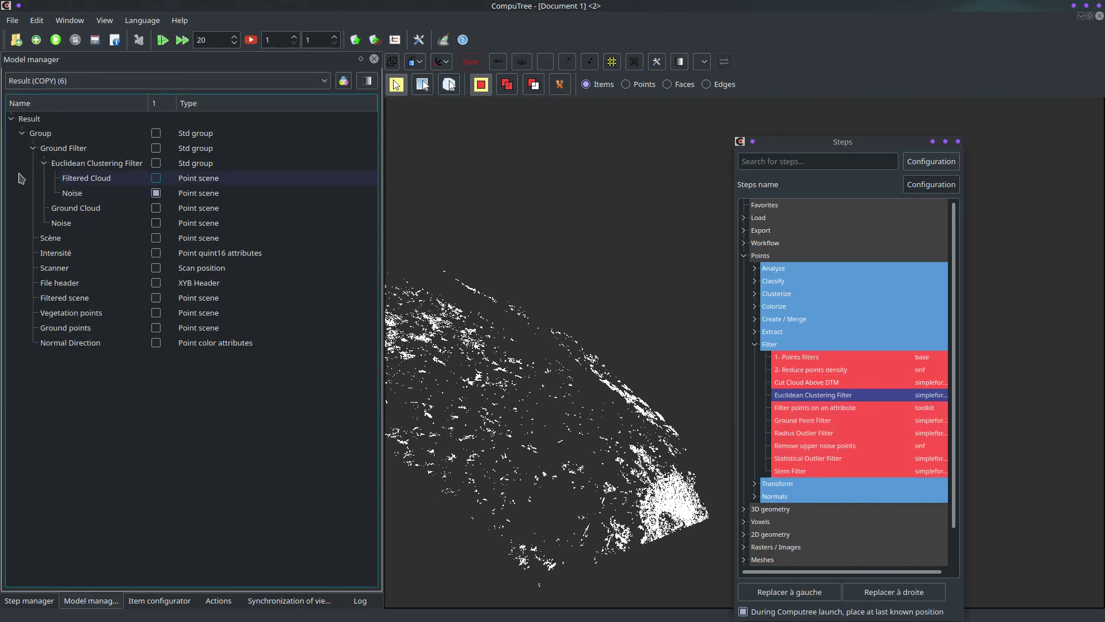
{"action": "left_click", "coordinate": [156, 194]}
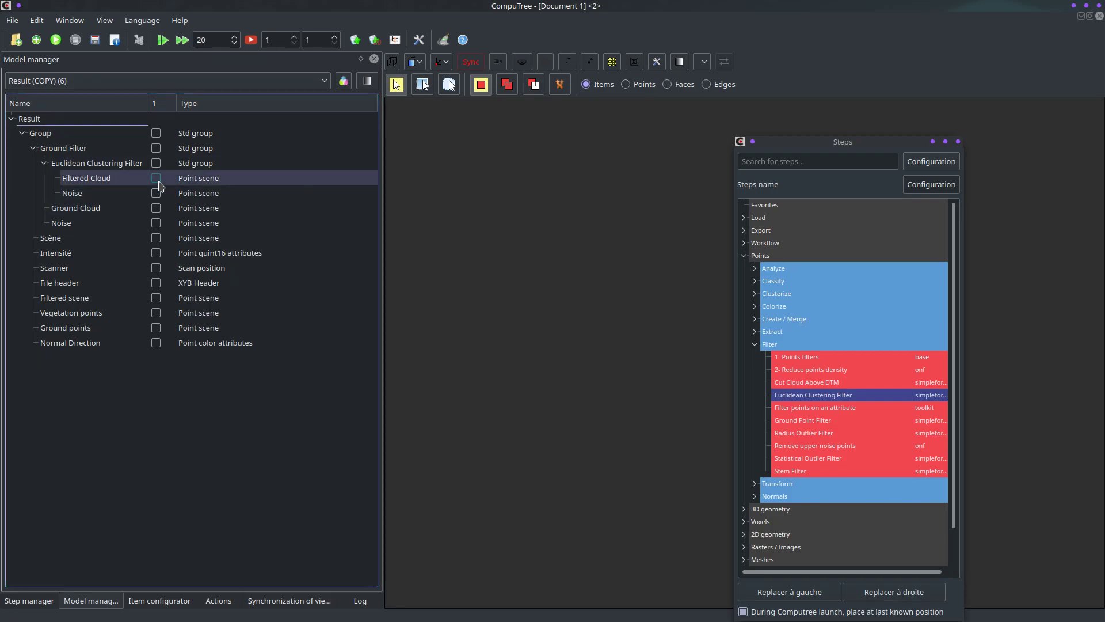
{"action": "left_click", "coordinate": [156, 179]}
{"action": "left_click_drag", "start_coordinate": [460, 322], "coordinate": [493, 371]}
Overlay the Euclidean clustering Noise on the Filtered Cloud for comparison, and hide the Filtered Cloud to isolate the Noise
{"action": "left_click", "coordinate": [160, 194]}
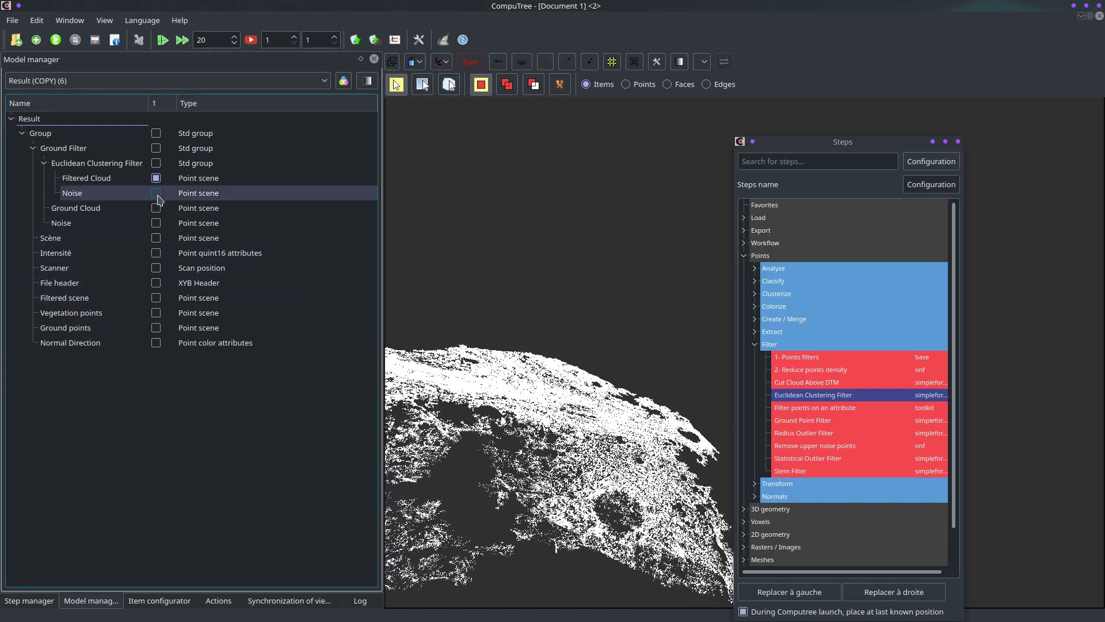
{"action": "left_click_drag", "start_coordinate": [464, 335], "coordinate": [538, 401]}
{"action": "left_click_drag", "start_coordinate": [583, 514], "coordinate": [430, 401]}
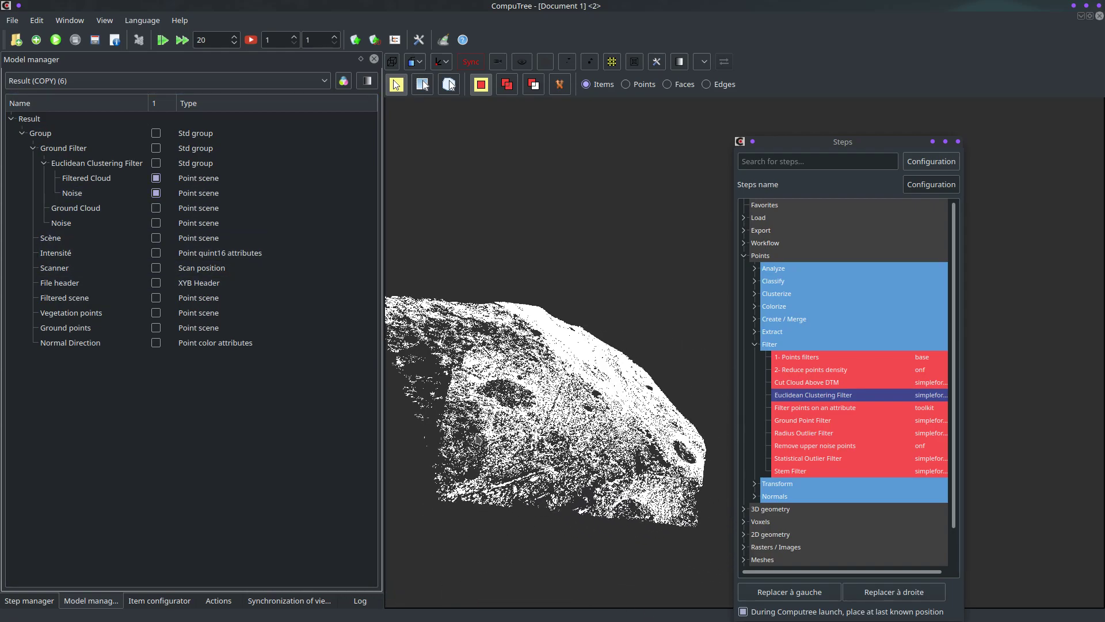
{"action": "left_click", "coordinate": [156, 178]}
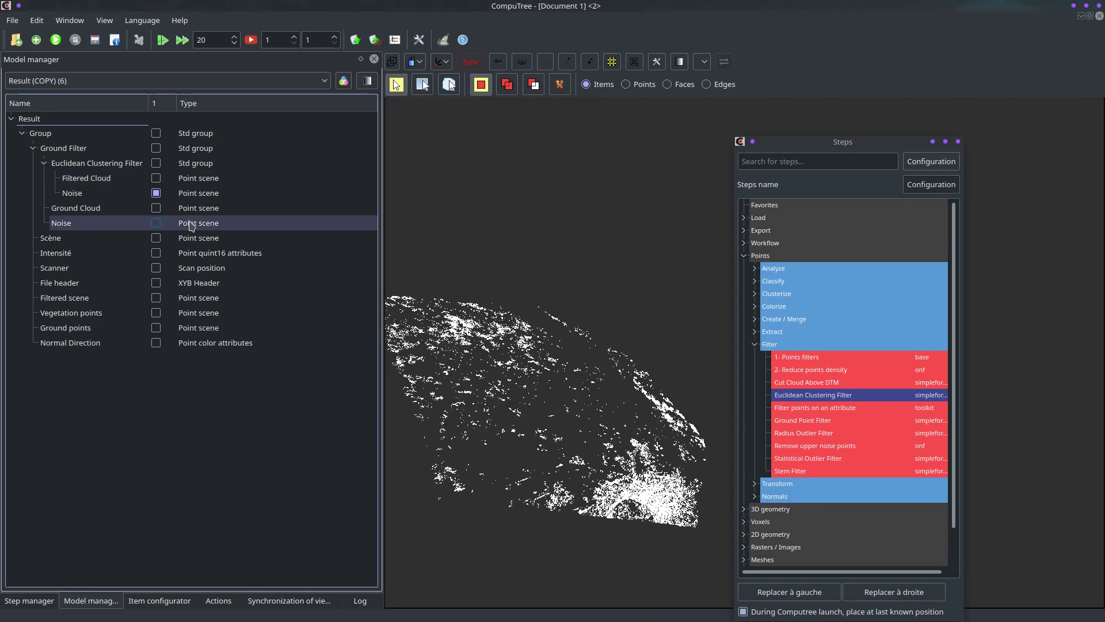
Hide the Euclidean Clustering Filter result and display the Statistical Outlier Filter's Noise in the 3D view
{"action": "left_click", "coordinate": [29, 600]}
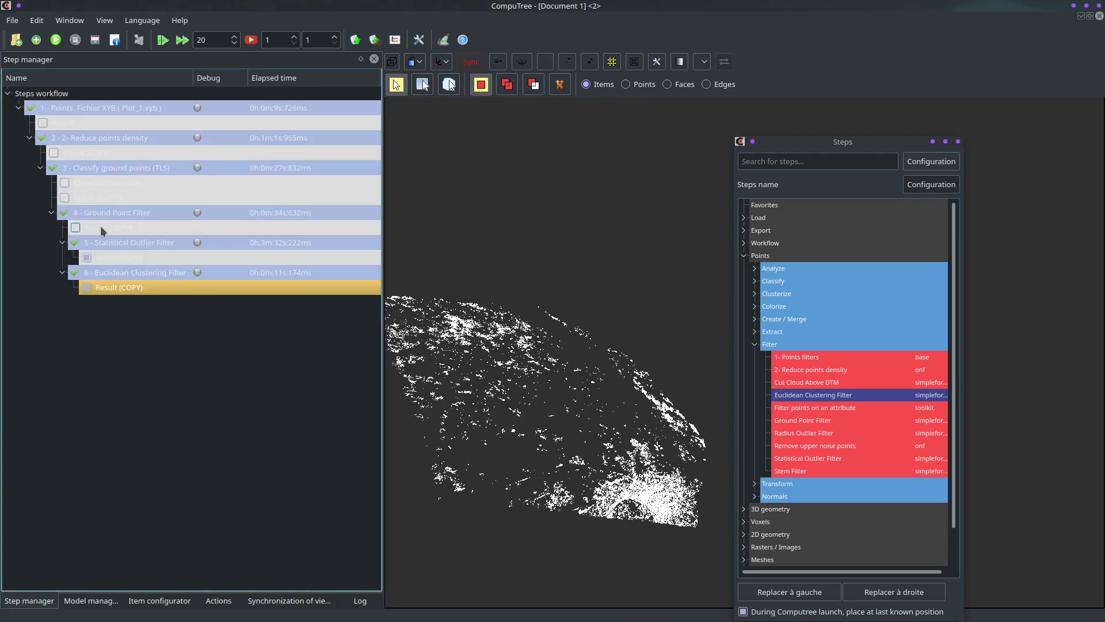
{"action": "left_click", "coordinate": [86, 288]}
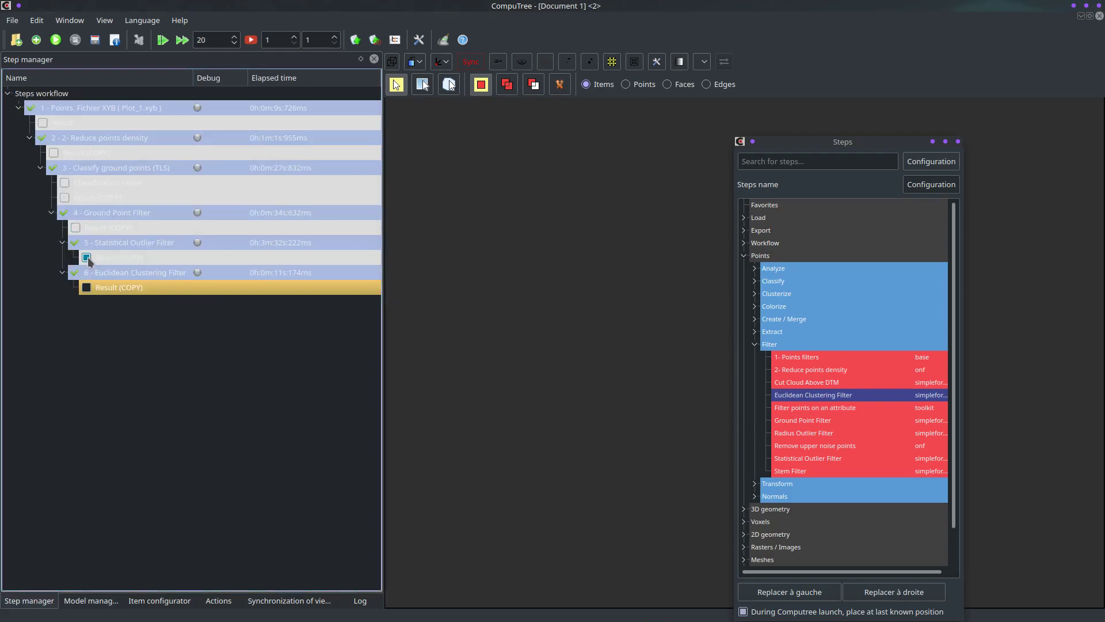
{"action": "left_click", "coordinate": [90, 600]}
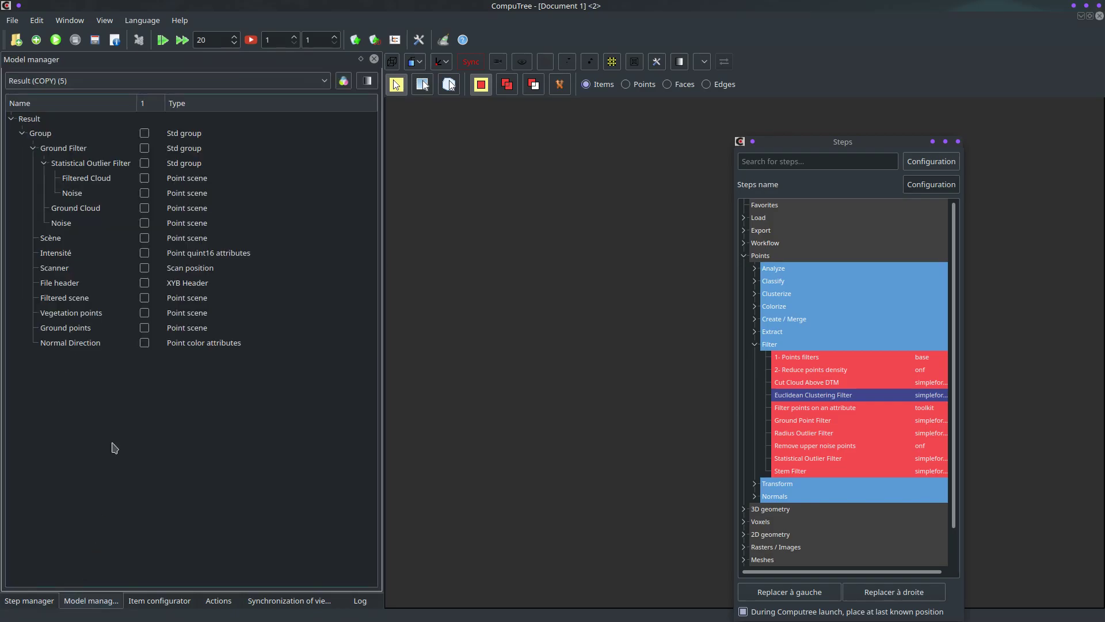
{"action": "left_click", "coordinate": [144, 193]}
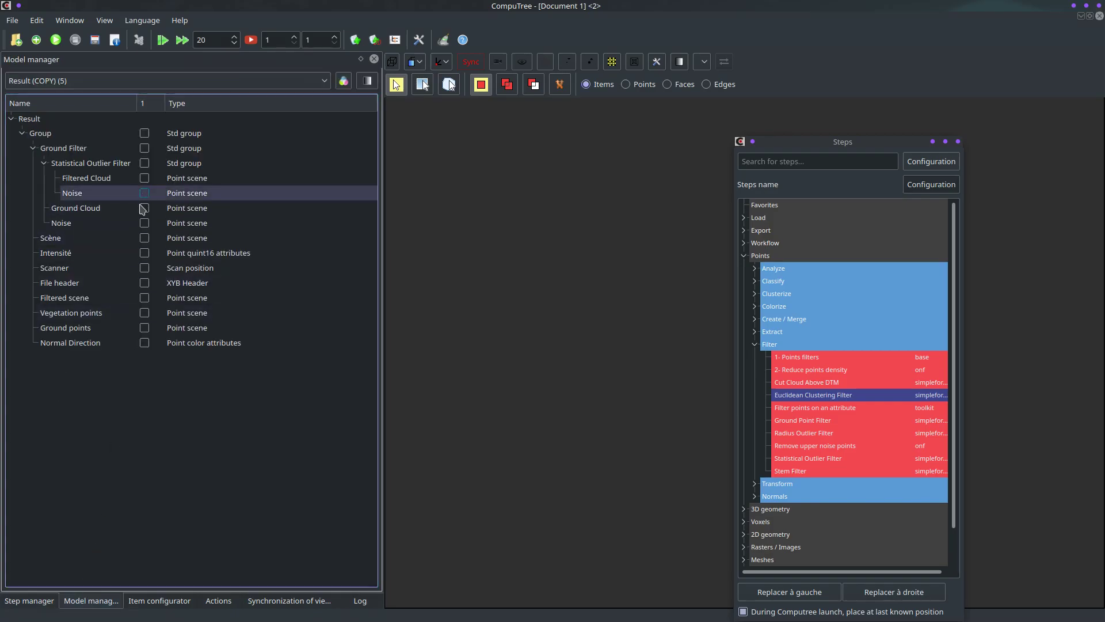
{"action": "left_click_drag", "start_coordinate": [416, 374], "coordinate": [460, 378]}
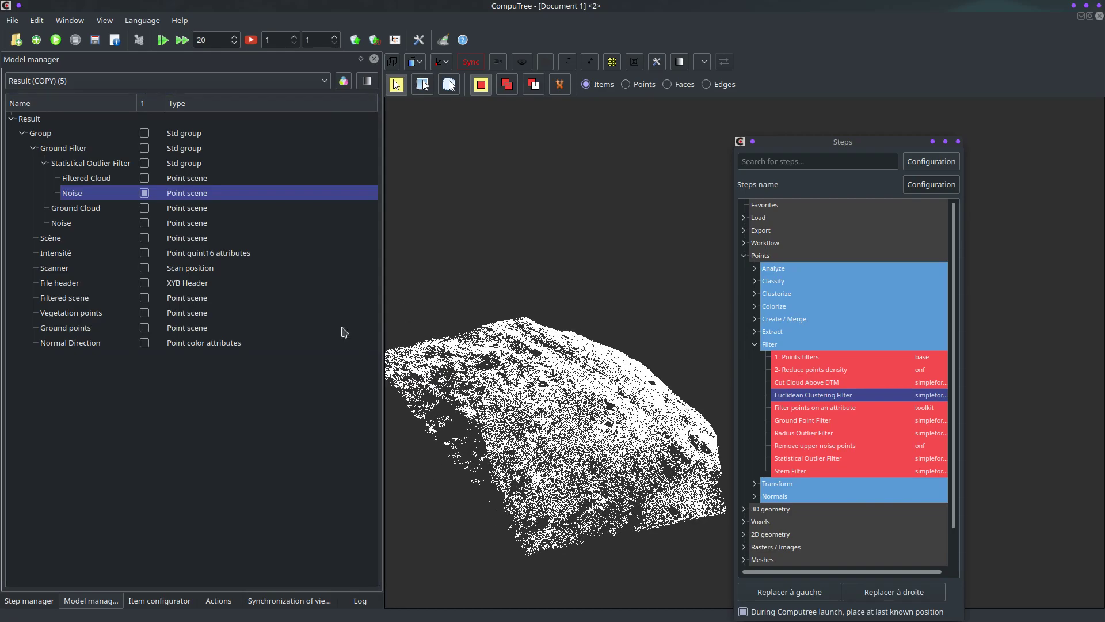
Replace the Statistical Outlier Filter's Noise with its Filtered Cloud, inspect it, and overlay the Noise again for comparison
{"action": "left_click", "coordinate": [145, 193]}
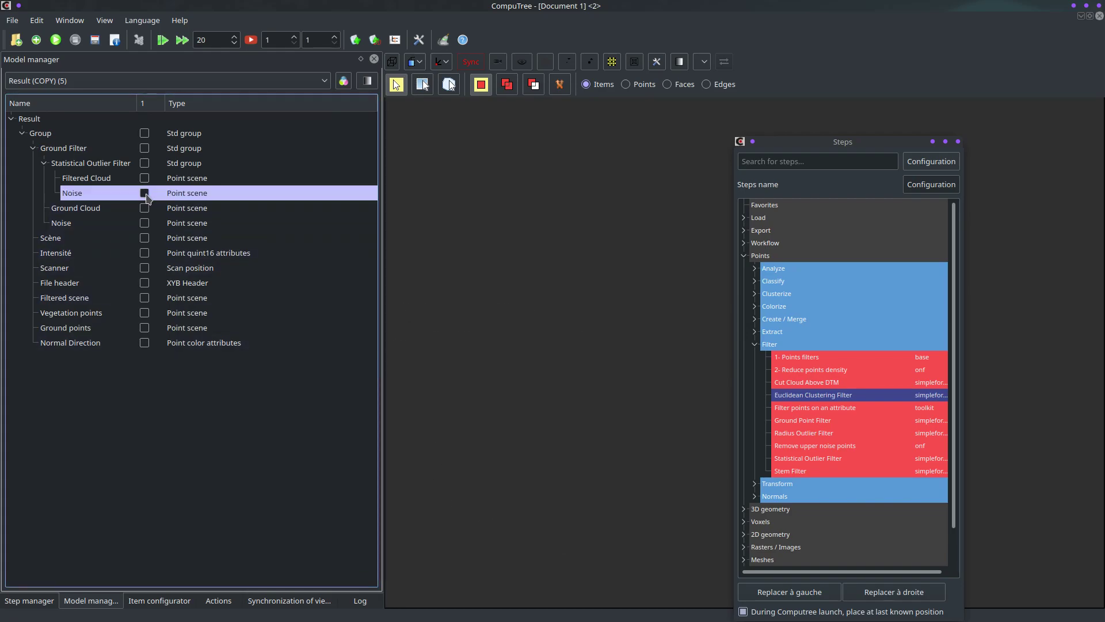
{"action": "left_click", "coordinate": [144, 178]}
{"action": "left_click_drag", "start_coordinate": [442, 381], "coordinate": [499, 403]}
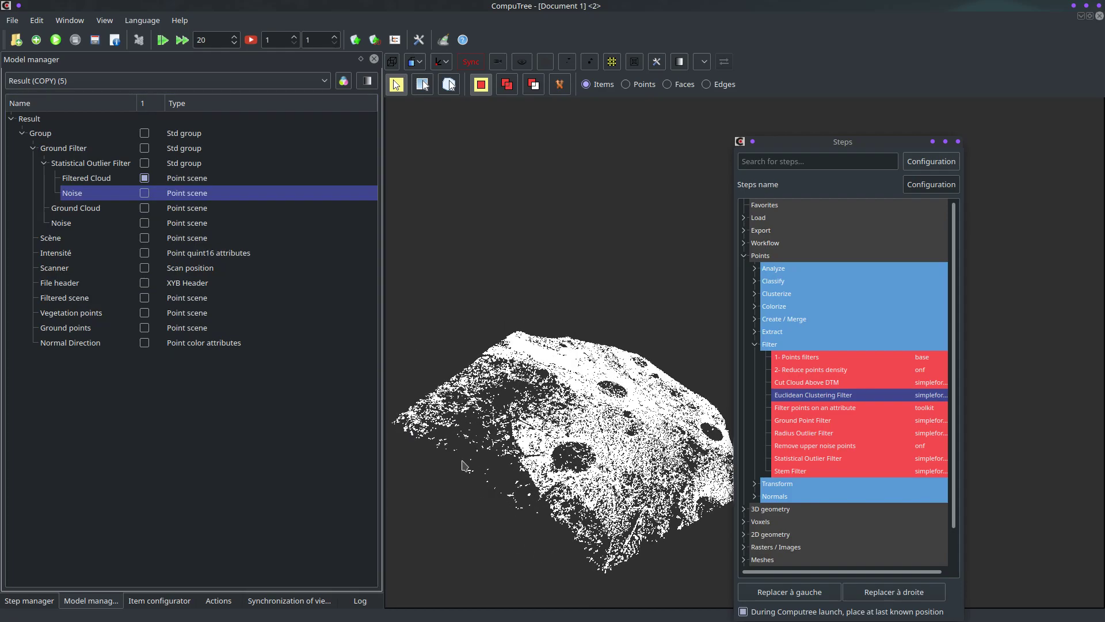
{"action": "left_click", "coordinate": [144, 193]}
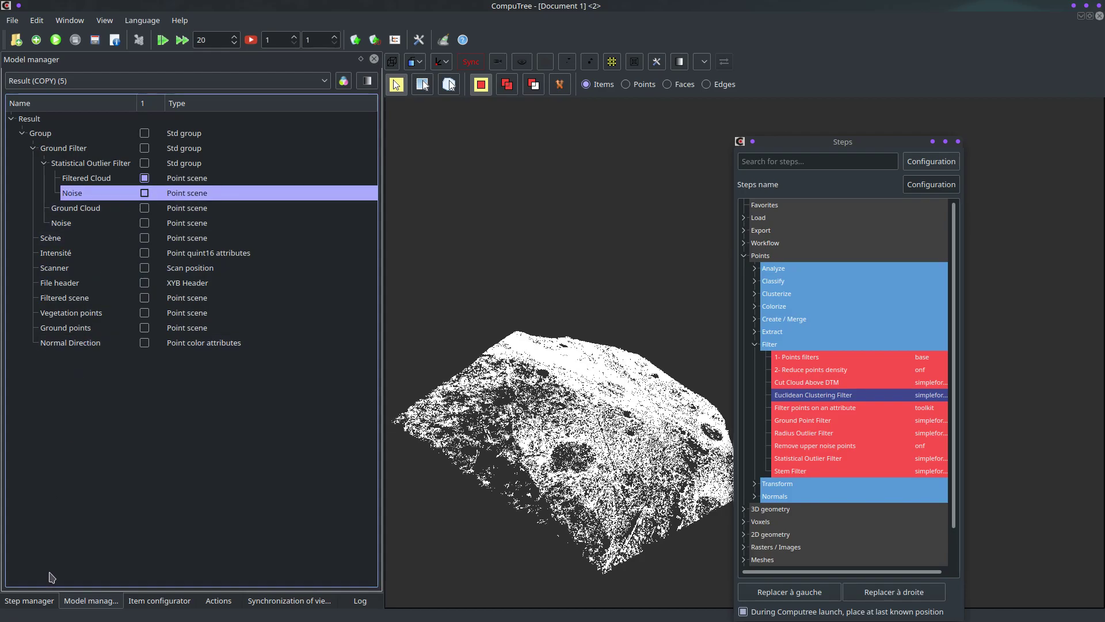
{"action": "left_click", "coordinate": [41, 601]}
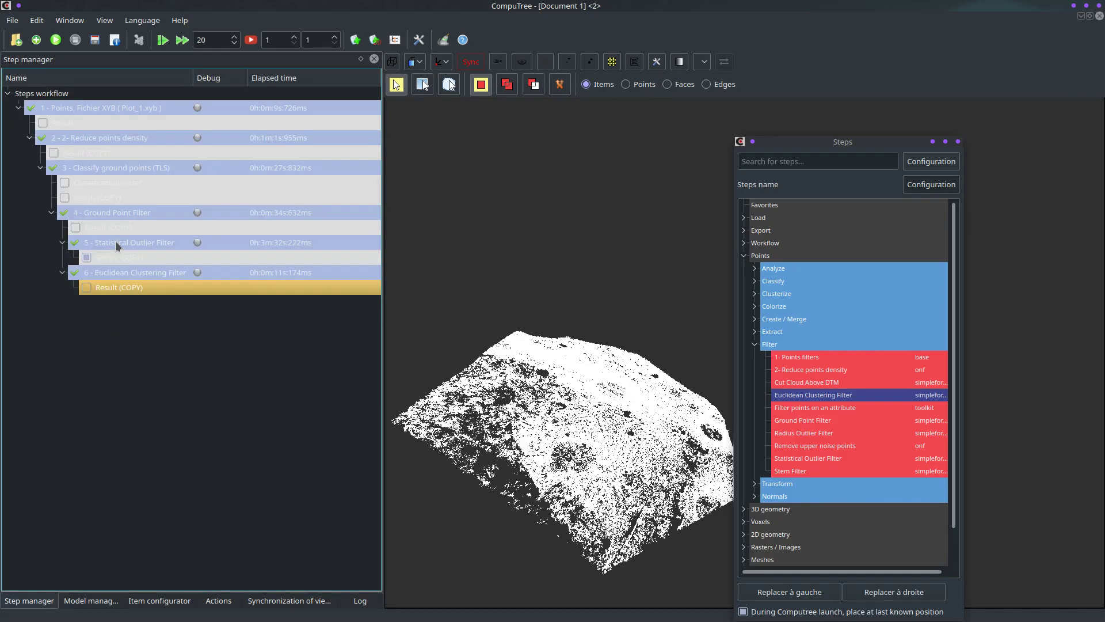
Delete the Euclidean Clustering Filter and Statistical Outlier Filter steps from the workflow
{"action": "right_click", "coordinate": [121, 271]}
{"action": "left_click", "coordinate": [163, 324]}
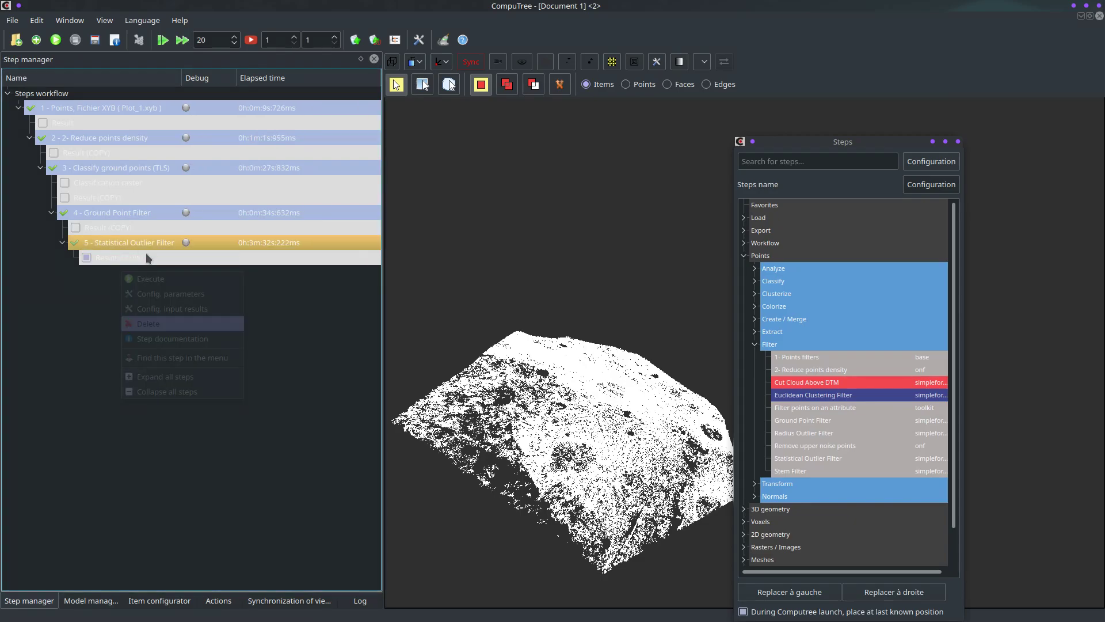
{"action": "right_click", "coordinate": [134, 241]}
{"action": "left_click", "coordinate": [164, 292]}
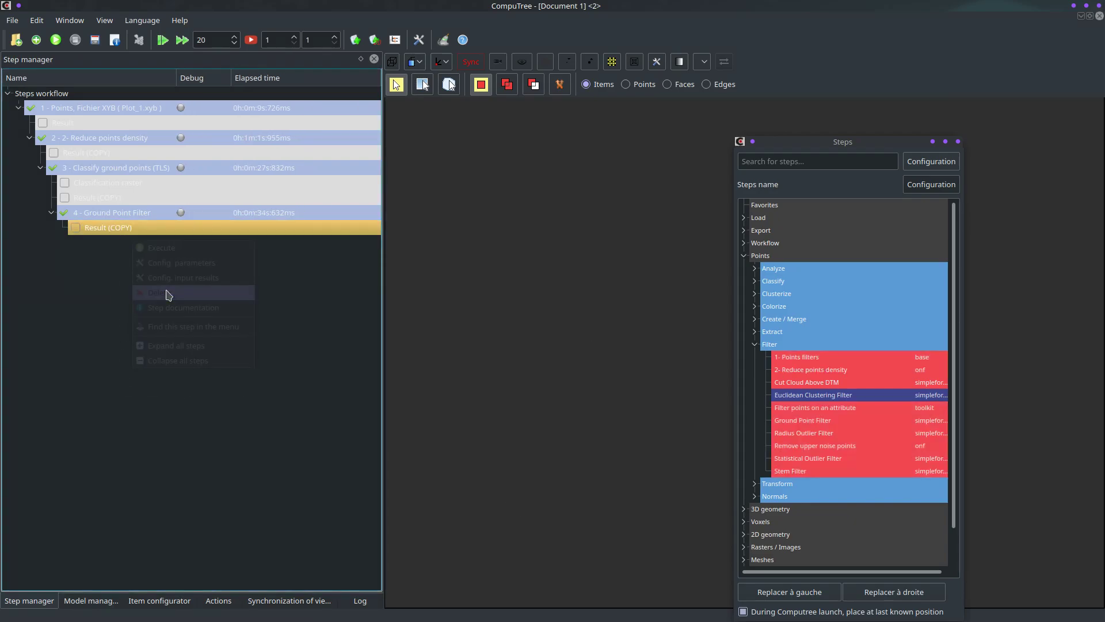
Make the Ground Point Filter the parent step and search the available steps for "pyramidal"
{"action": "left_click", "coordinate": [137, 214]}
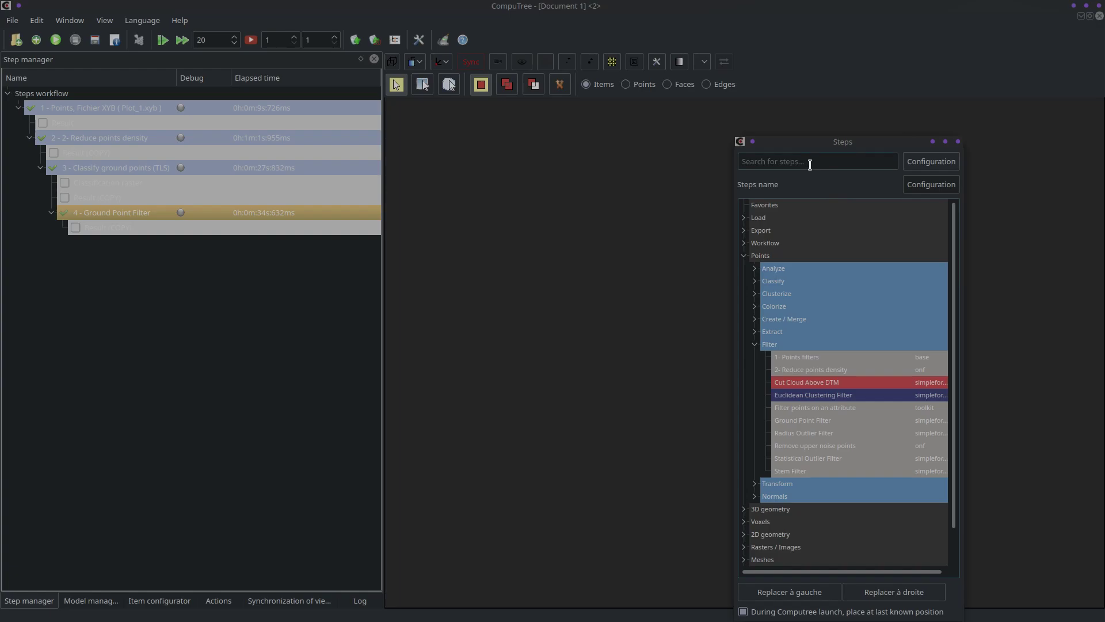
{"action": "type", "text": "pyramidal"}
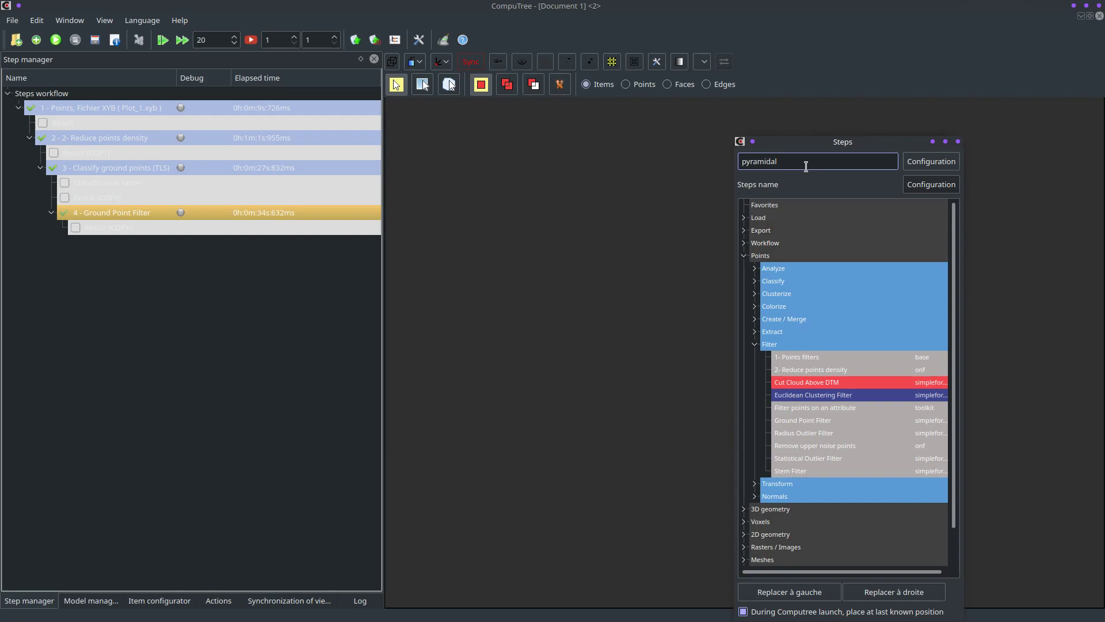
{"action": "key", "text": "Return"}
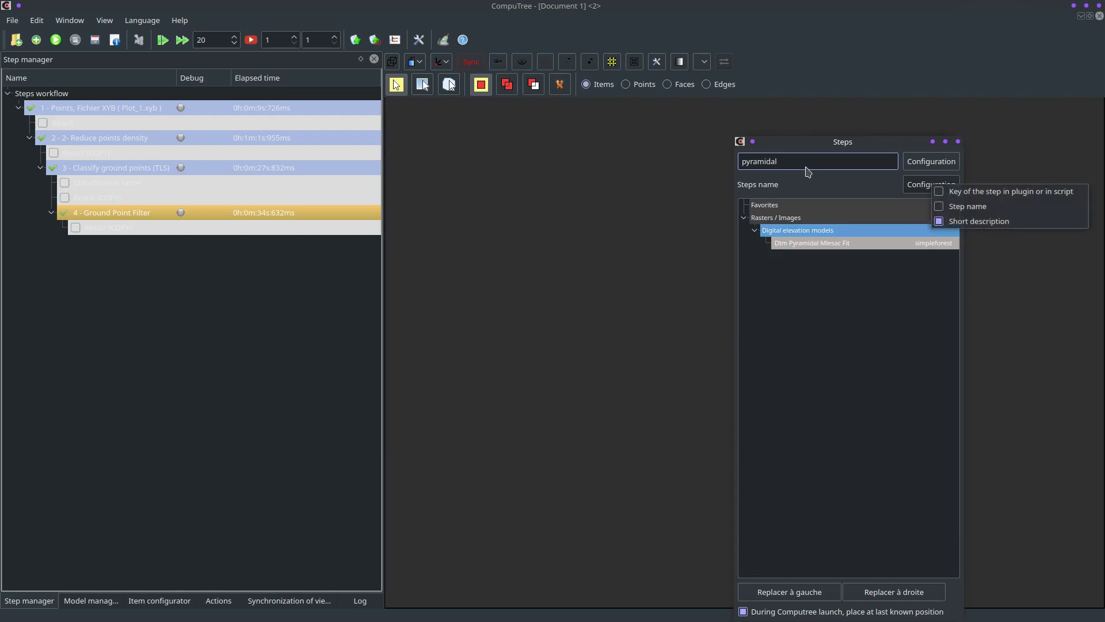
{"action": "left_click", "coordinate": [813, 243]}
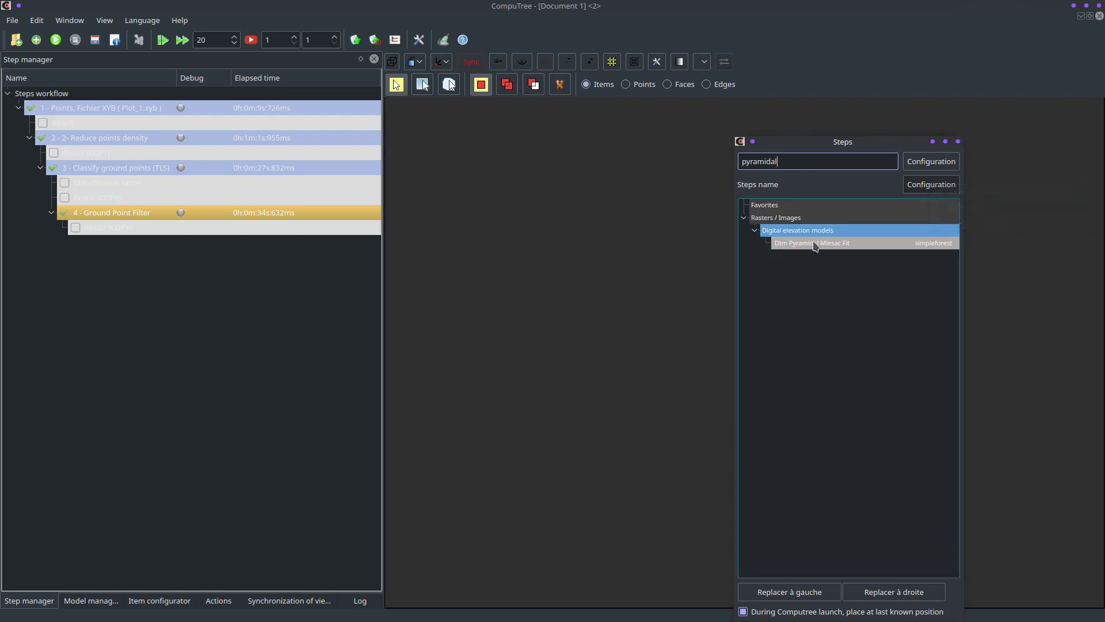
{"action": "right_click", "coordinate": [813, 243]}
{"action": "left_click", "coordinate": [804, 247]}
{"action": "right_click", "coordinate": [802, 246]}
{"action": "left_click", "coordinate": [795, 241]}
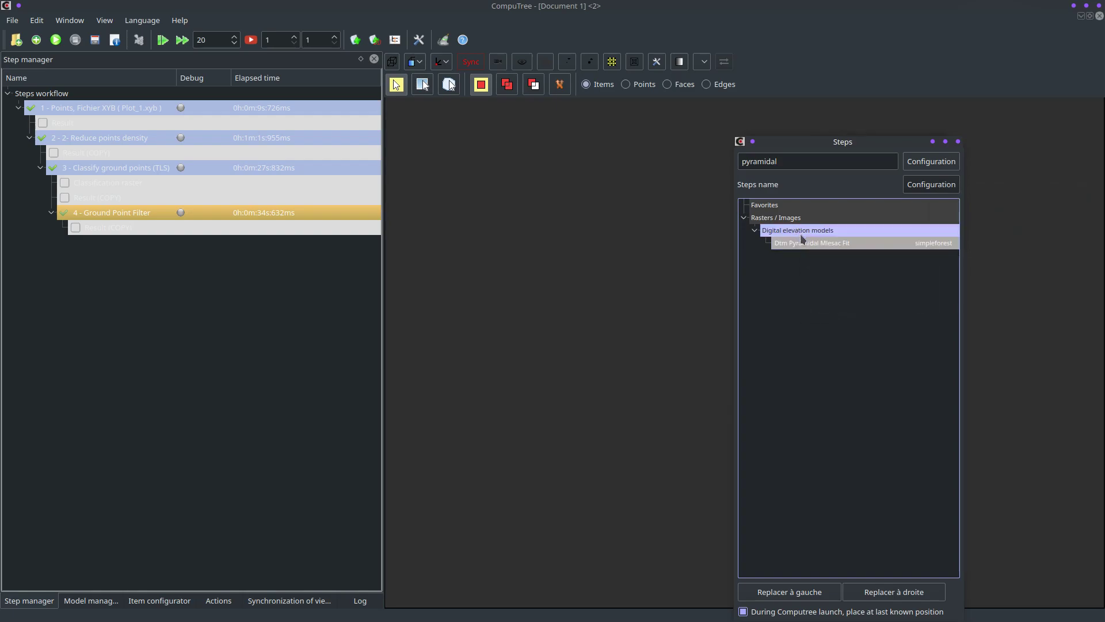
{"action": "right_click", "coordinate": [797, 238]}
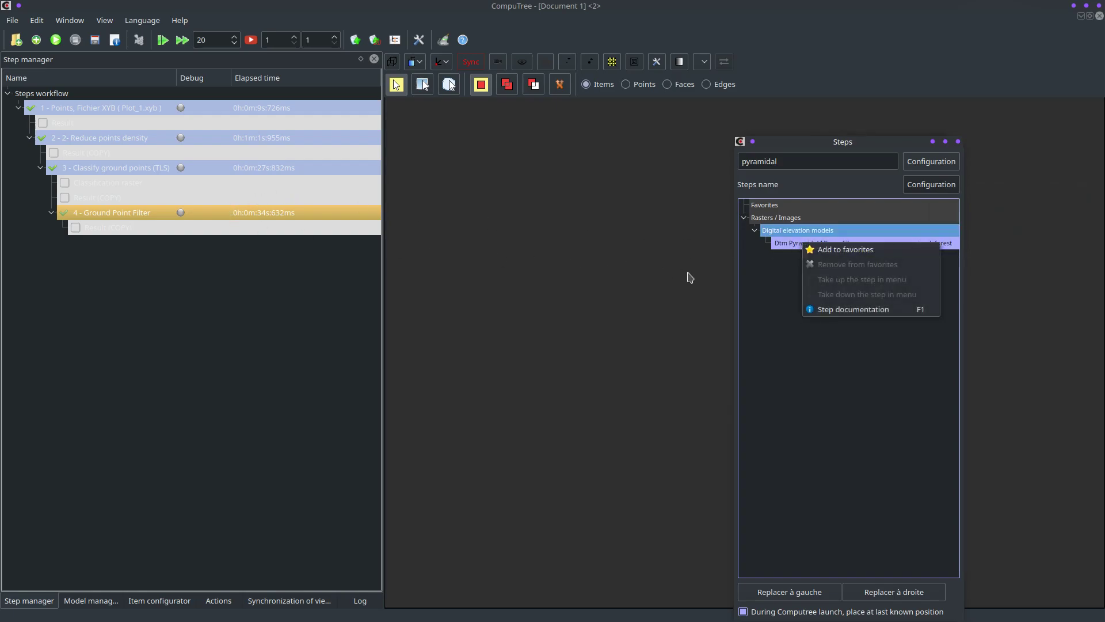
{"action": "left_click", "coordinate": [528, 267]}
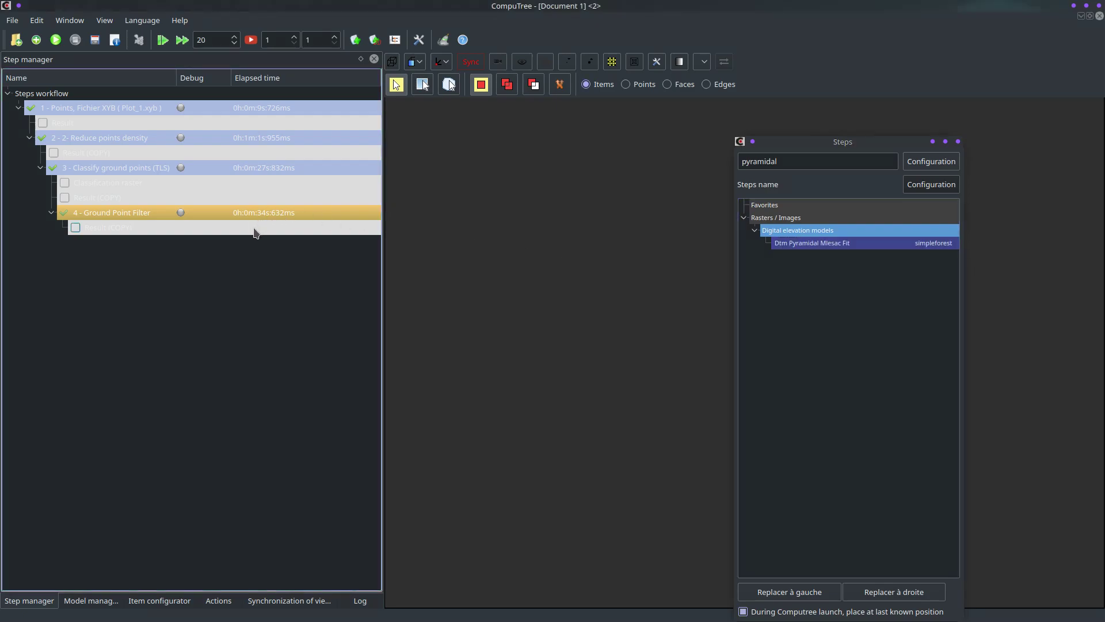
{"action": "right_click", "coordinate": [803, 248]}
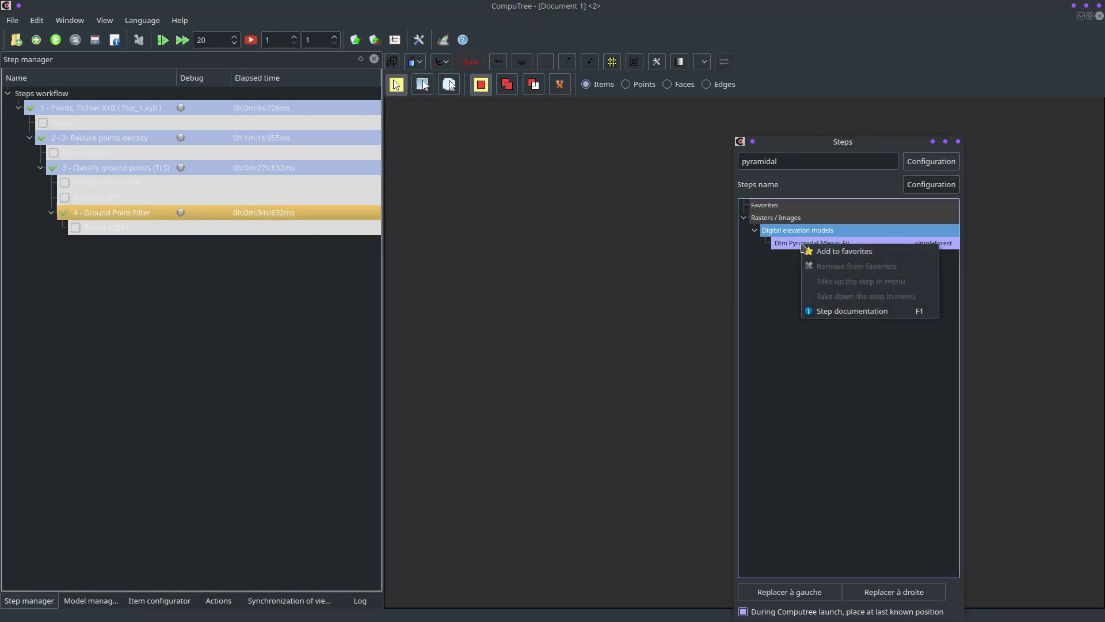
Add the Dtm Pyramidal Mlesac Fit step beneath the Ground Point Filter
{"action": "left_click", "coordinate": [783, 244]}
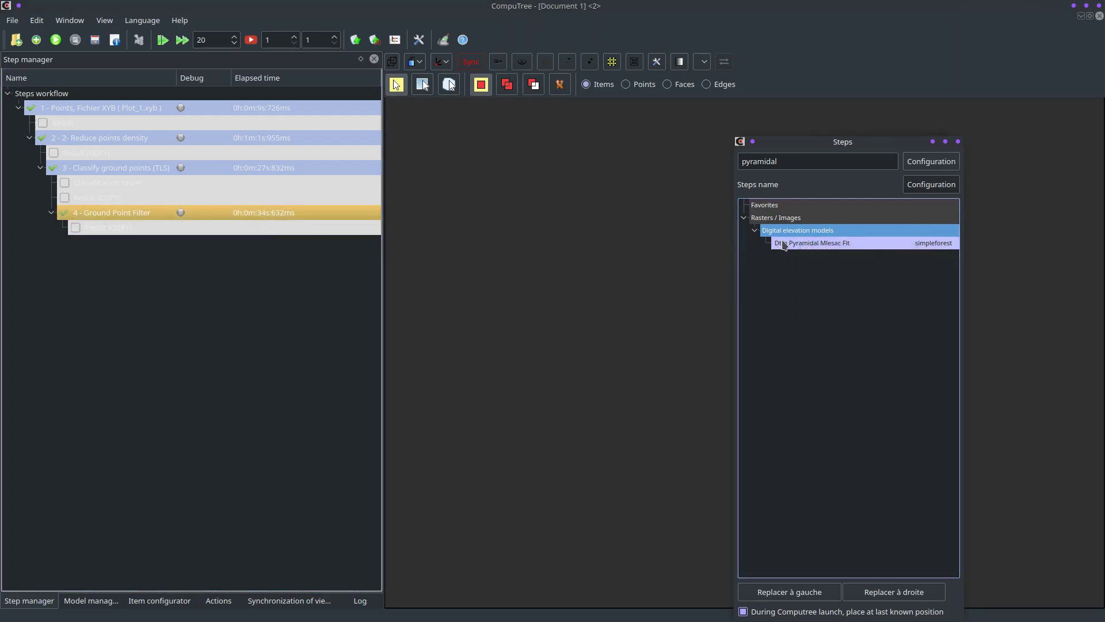
{"action": "double_click", "coordinate": [783, 245]}
{"action": "left_click", "coordinate": [778, 275]}
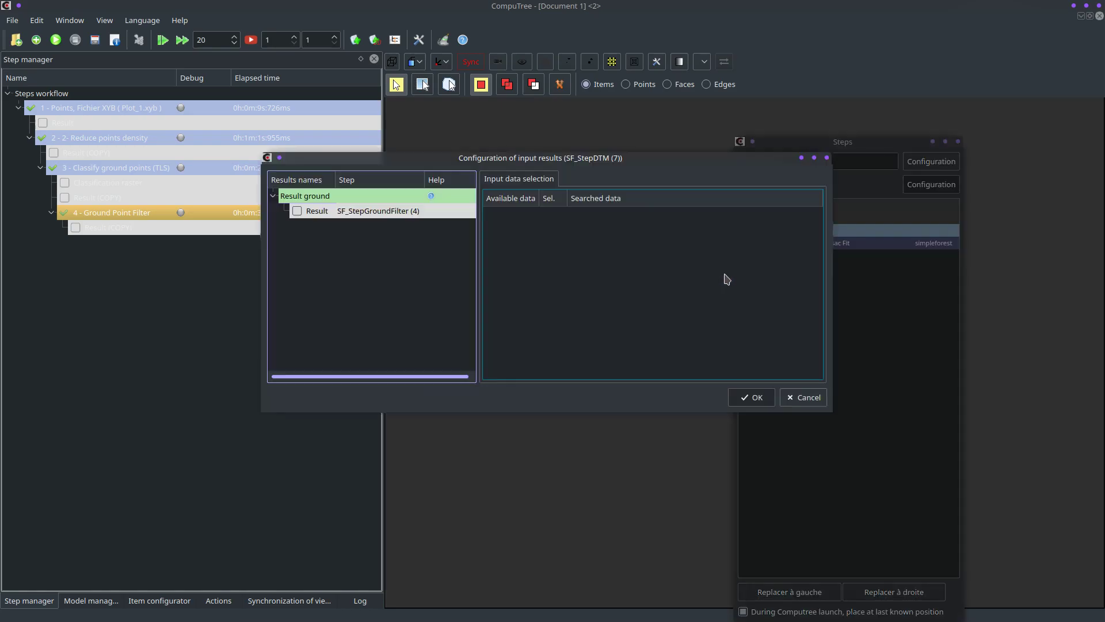
Use the ground filter result as DTM input, with Ground Filter's Ground Cloud as ground cloud and Group assigned to Root group
{"action": "left_click", "coordinate": [297, 213]}
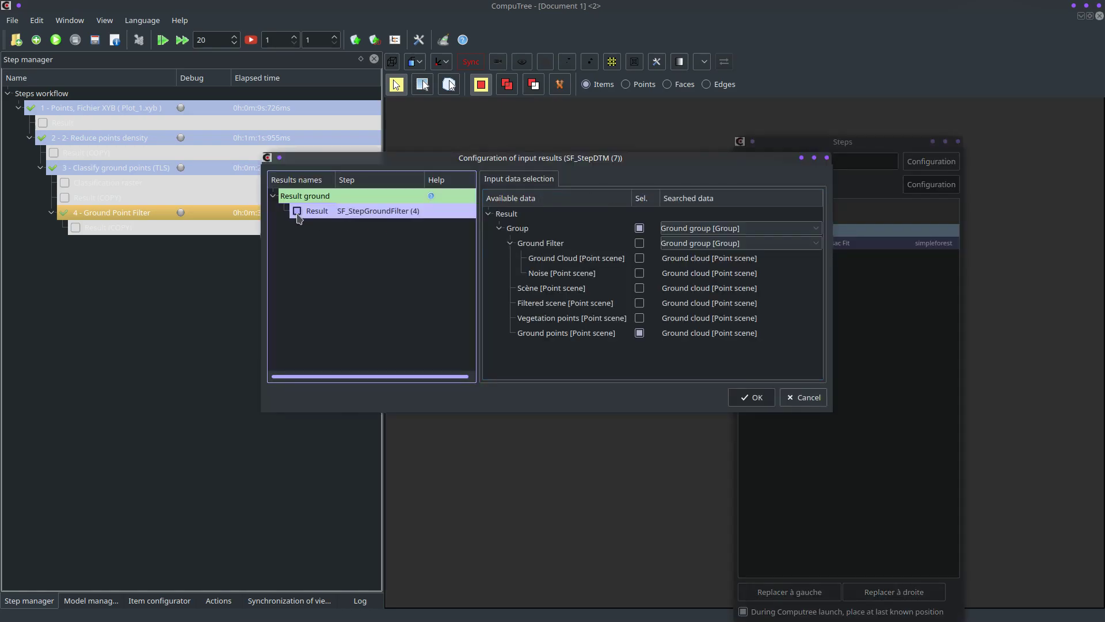
{"action": "left_click", "coordinate": [639, 258]}
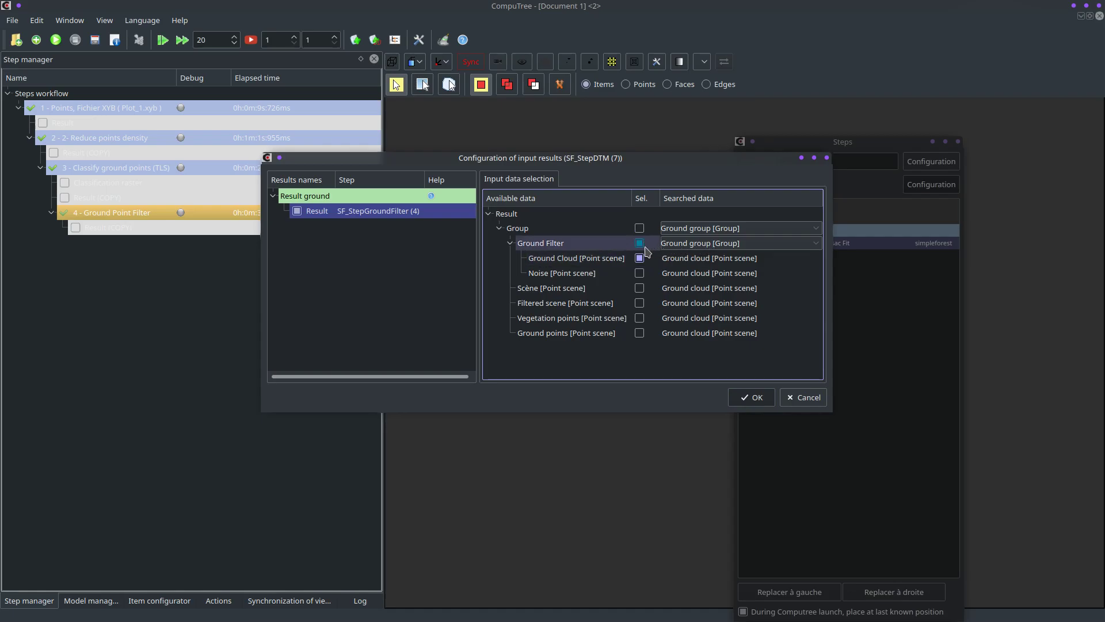
{"action": "left_click", "coordinate": [713, 230]}
{"action": "left_click", "coordinate": [714, 229]}
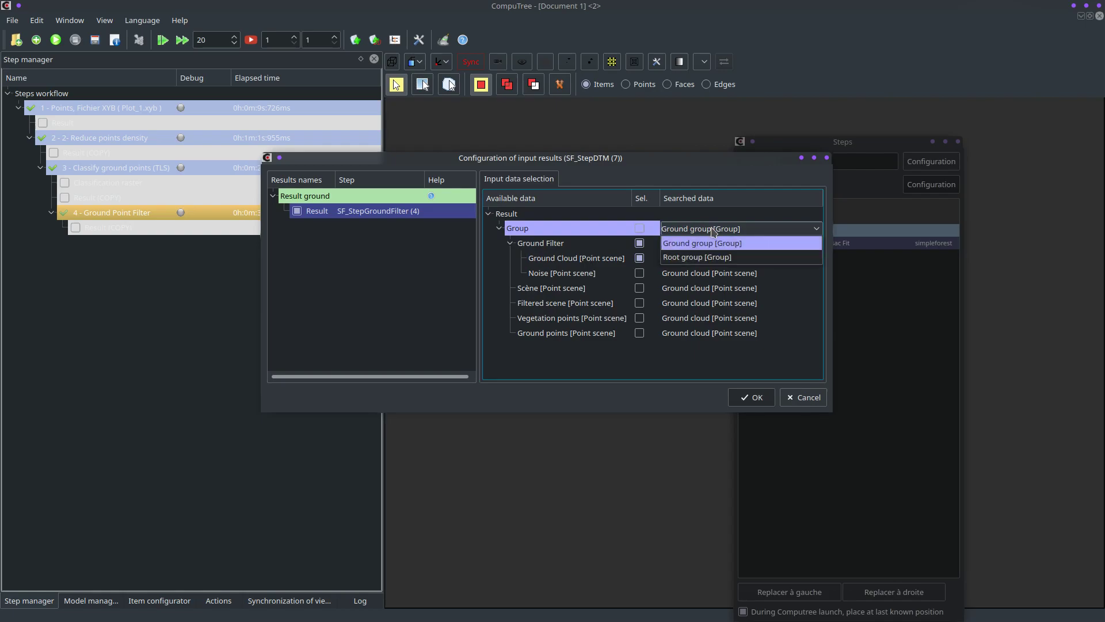
{"action": "left_click", "coordinate": [707, 257]}
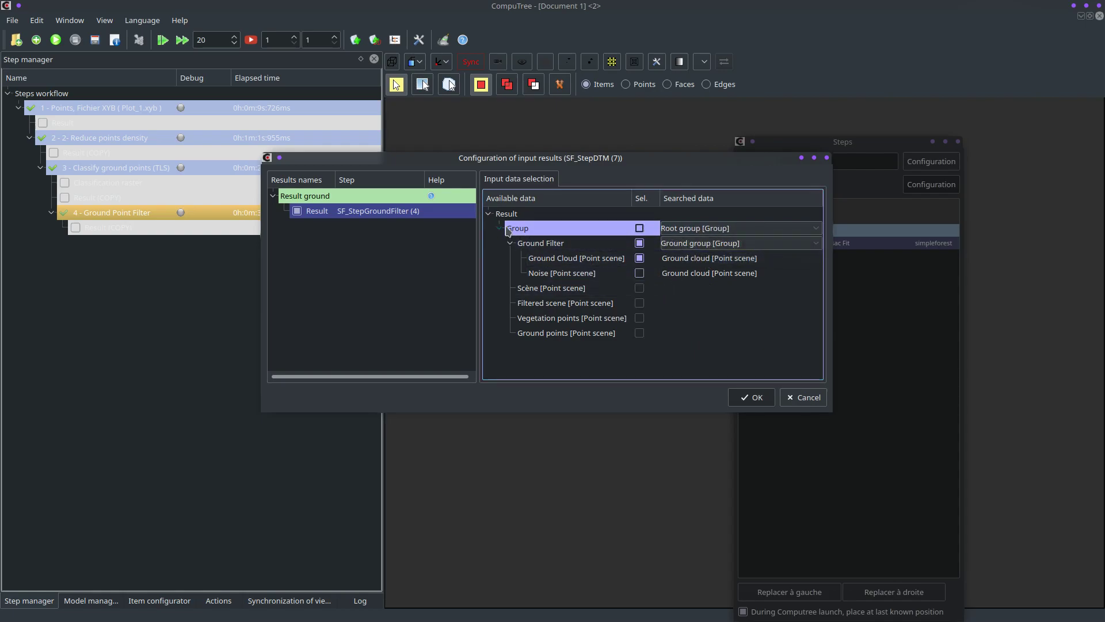
{"action": "left_click", "coordinate": [754, 398]}
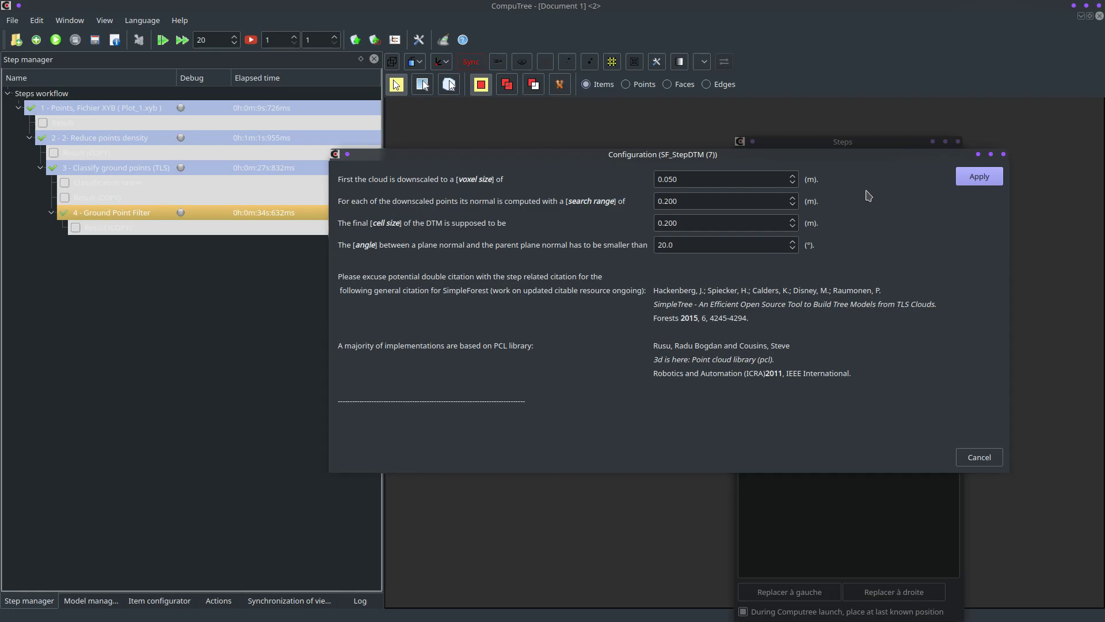
Review the DTM step's voxel size, search range, cell size and angle parameters
{"action": "left_click", "coordinate": [723, 177]}
{"action": "left_click", "coordinate": [719, 200]}
{"action": "left_click", "coordinate": [701, 178]}
{"action": "left_click", "coordinate": [701, 198]}
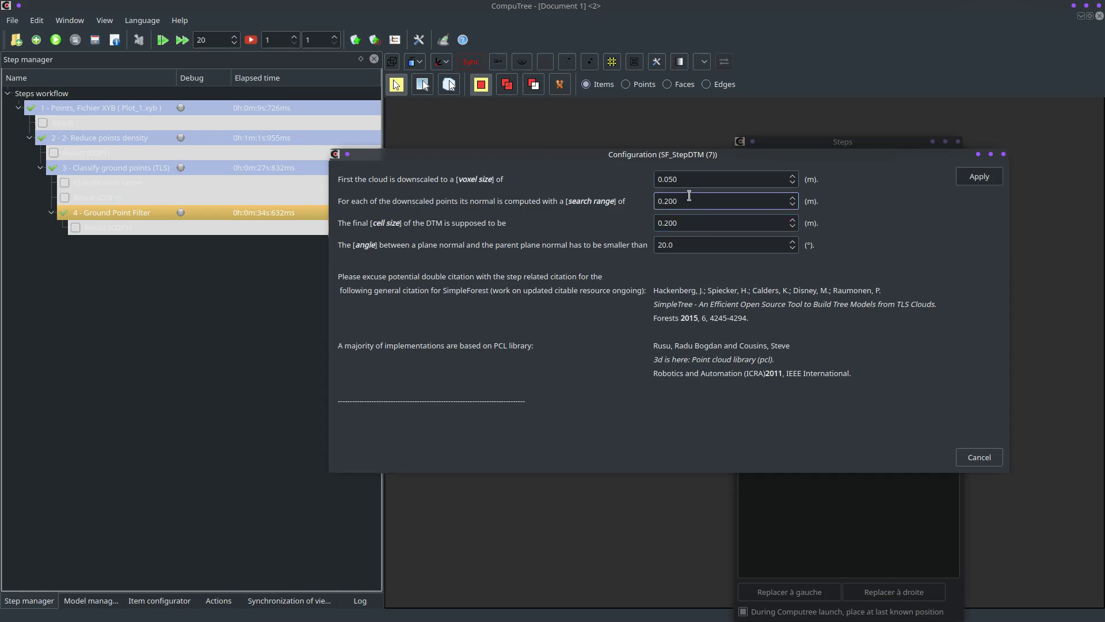
{"action": "left_click", "coordinate": [688, 179]}
{"action": "left_click", "coordinate": [690, 201]}
{"action": "left_click", "coordinate": [688, 223]}
{"action": "left_click_drag", "start_coordinate": [689, 222], "coordinate": [638, 225]}
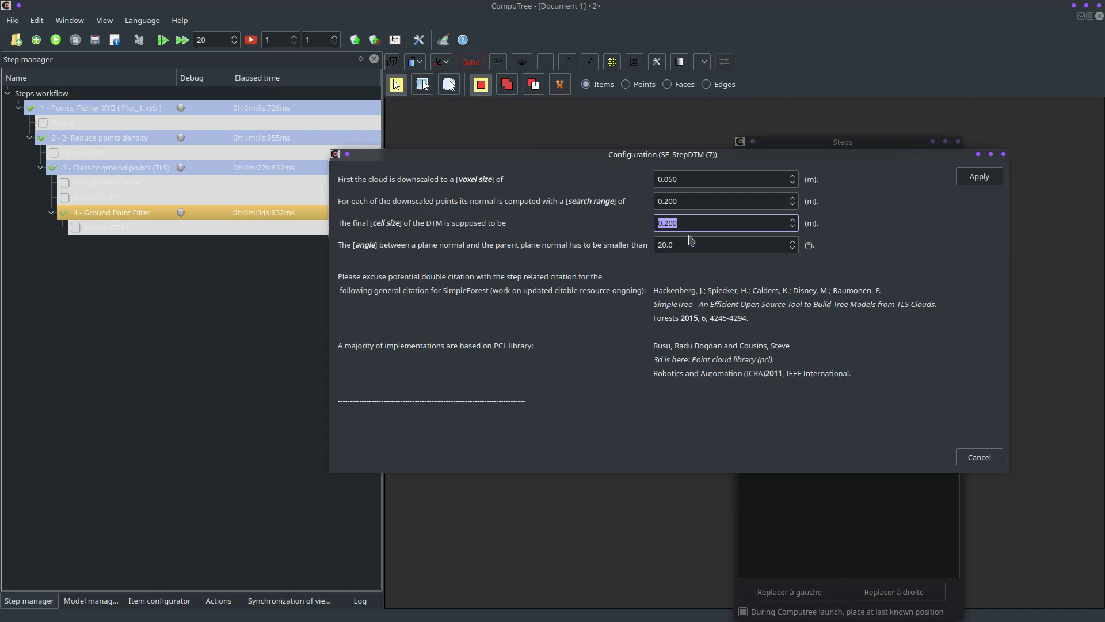
{"action": "left_click", "coordinate": [697, 179]}
{"action": "left_click", "coordinate": [697, 201]}
{"action": "left_click", "coordinate": [696, 221]}
{"action": "left_click", "coordinate": [695, 246]}
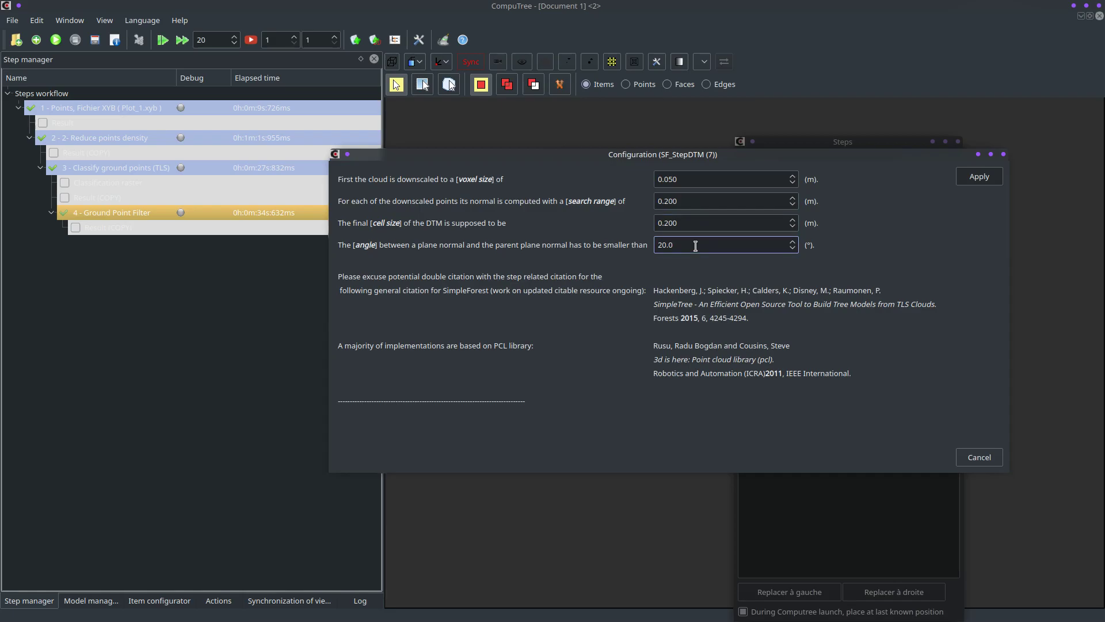
{"action": "left_click_drag", "start_coordinate": [695, 246], "coordinate": [652, 247]}
{"action": "left_click_drag", "start_coordinate": [674, 245], "coordinate": [659, 245]}
Apply the DTM configuration and execute the Dtm Pyramidal Mlesac Fit step
{"action": "left_click", "coordinate": [973, 181]}
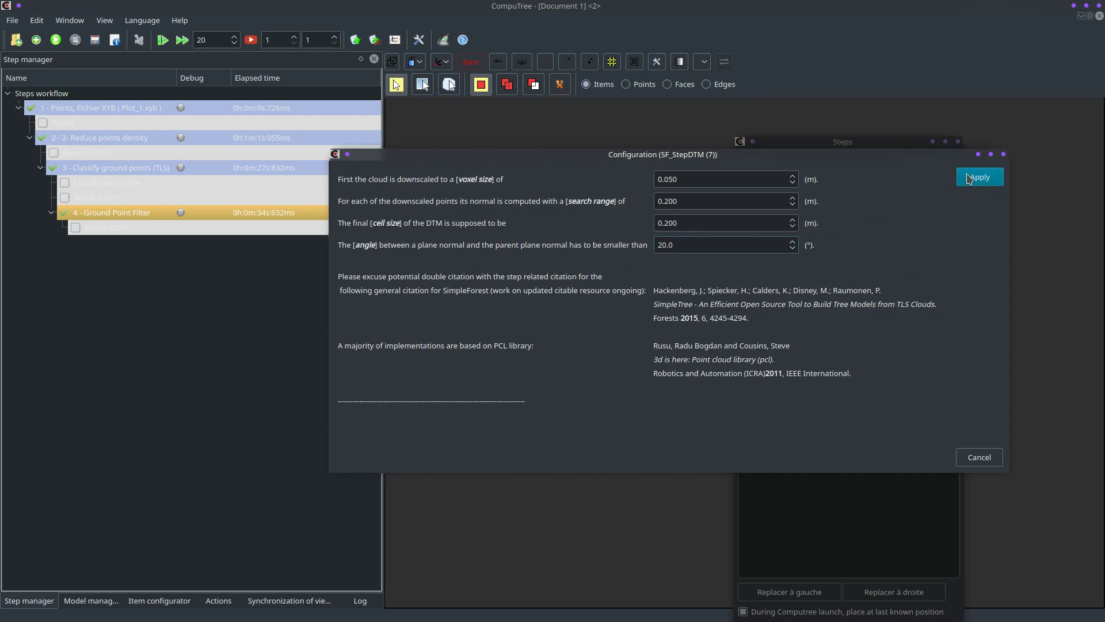
{"action": "left_click", "coordinate": [979, 177]}
{"action": "left_click", "coordinate": [56, 40]}
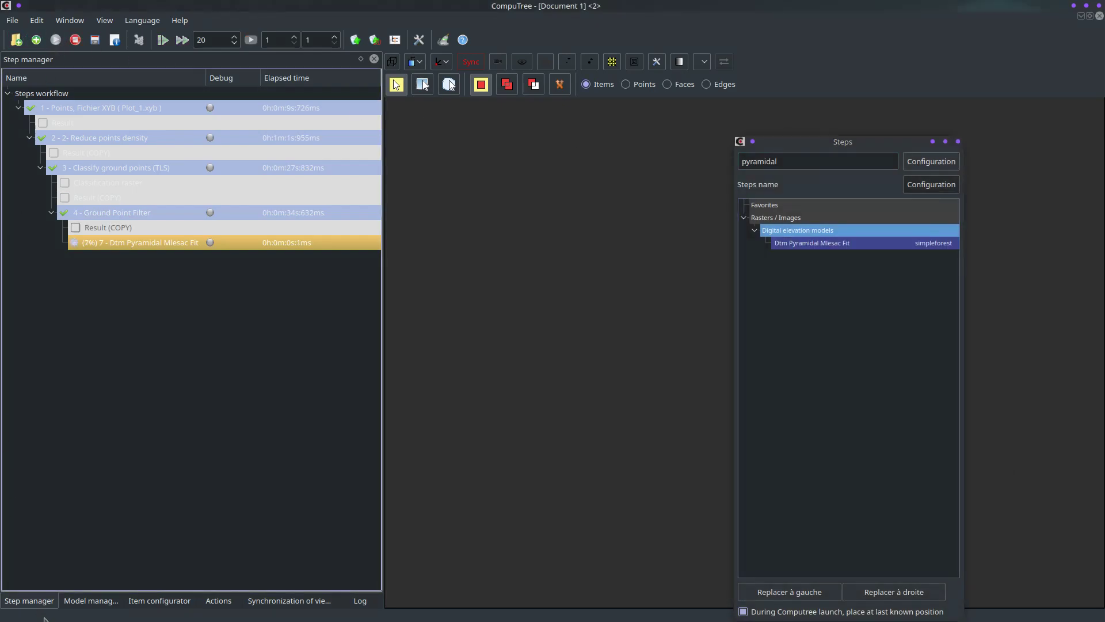
{"action": "left_click", "coordinate": [75, 600]}
{"action": "left_click", "coordinate": [41, 600]}
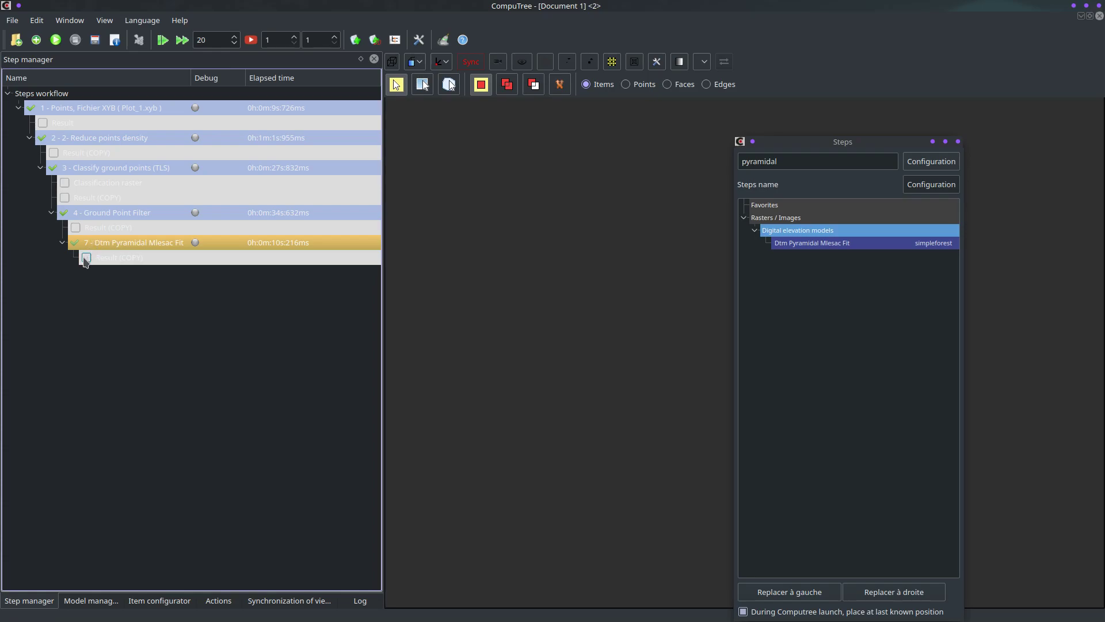
Reopen the parameters of the Dtm Pyramidal Mlesac Fit step, check its angle and cell size, and close the configuration
{"action": "right_click", "coordinate": [115, 243]}
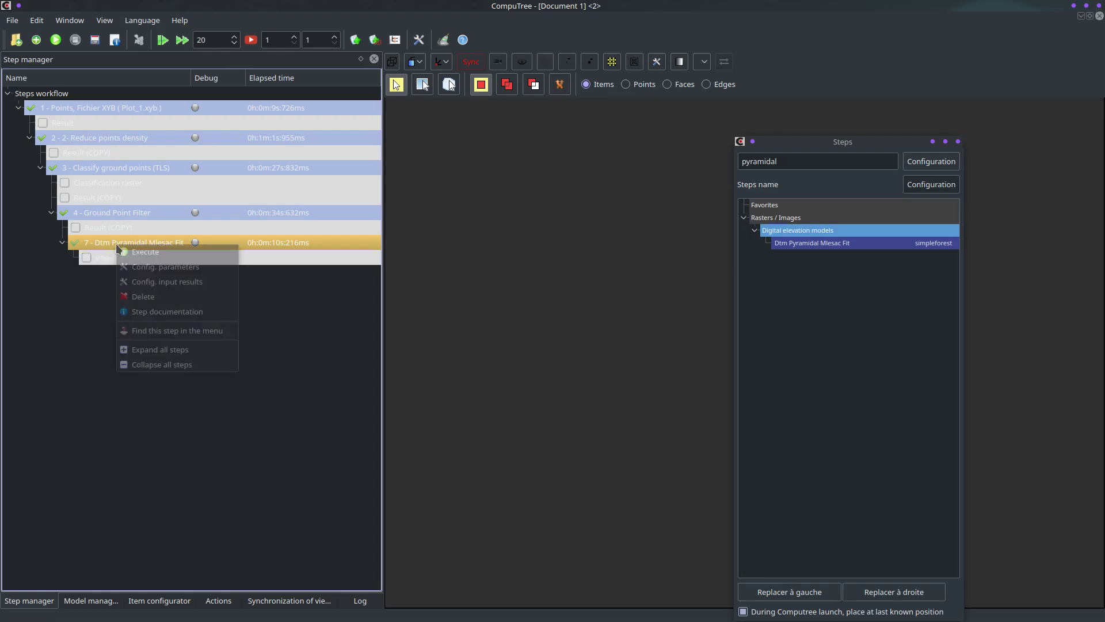
{"action": "left_click", "coordinate": [156, 269]}
{"action": "double_click", "coordinate": [681, 245]}
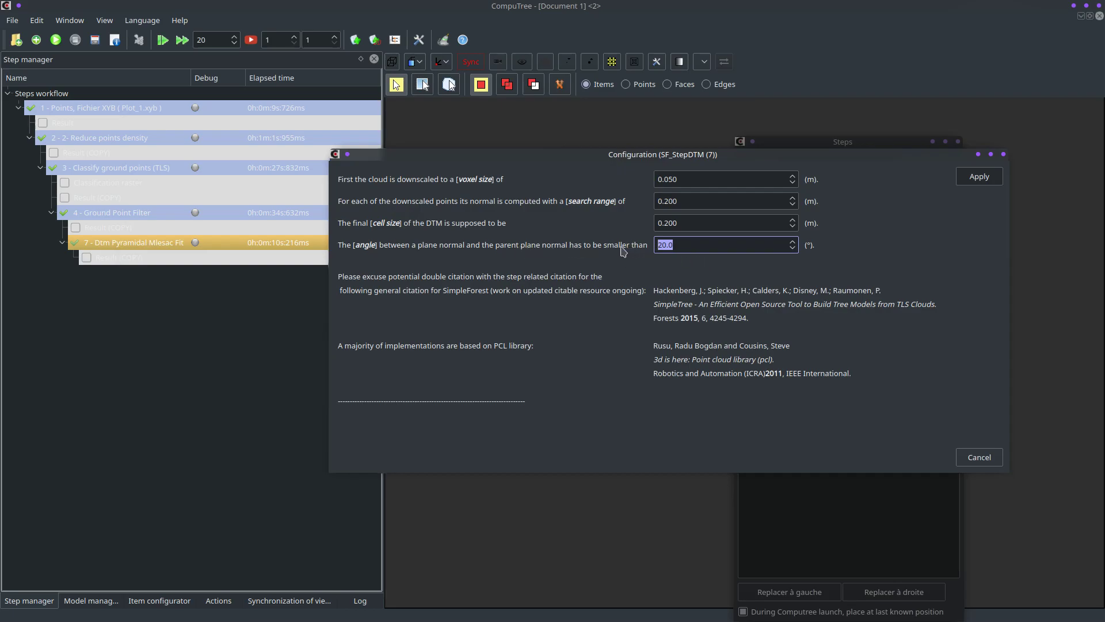
{"action": "double_click", "coordinate": [685, 224]}
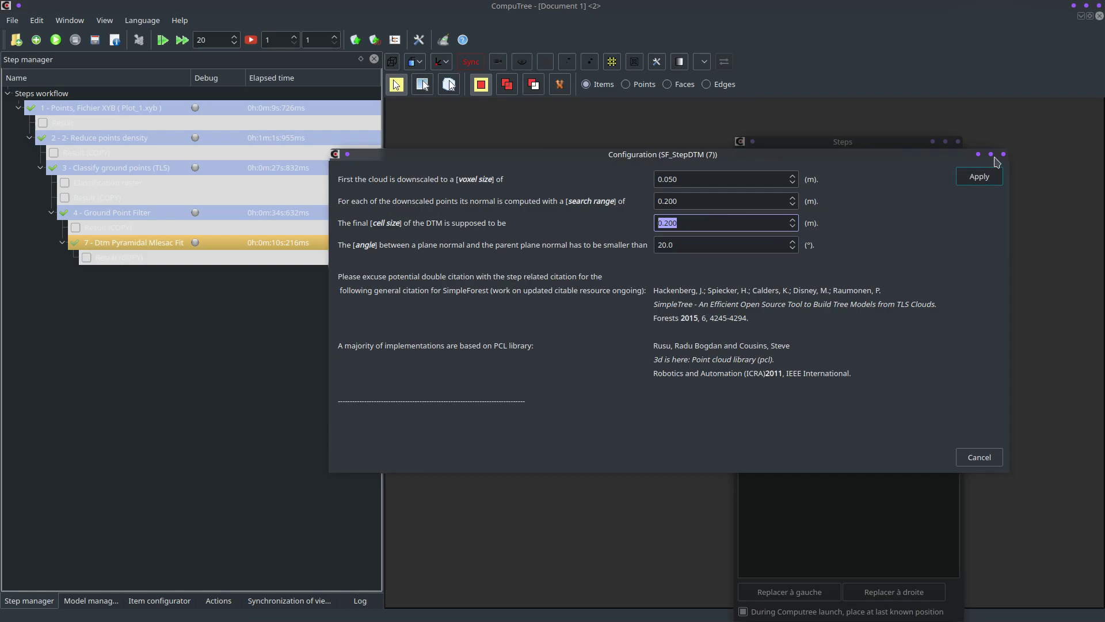
{"action": "left_click", "coordinate": [986, 175]}
Load the Dtm Pyramidal Mlesac Fit result and display its Dtm raster in the 3D view
{"action": "left_click", "coordinate": [86, 258]}
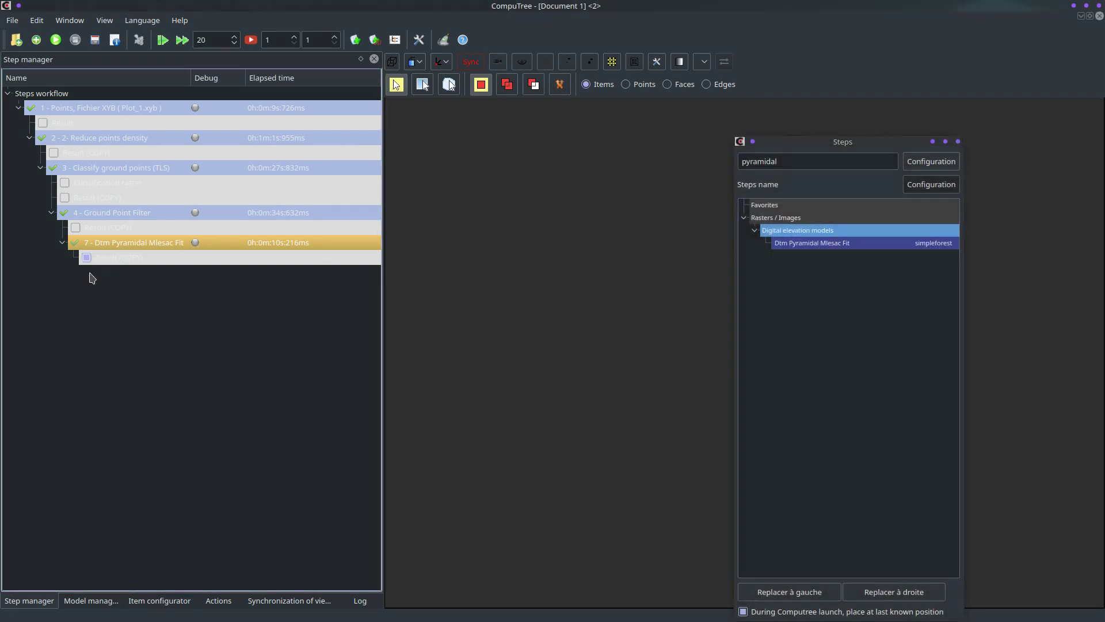
{"action": "left_click", "coordinate": [90, 600]}
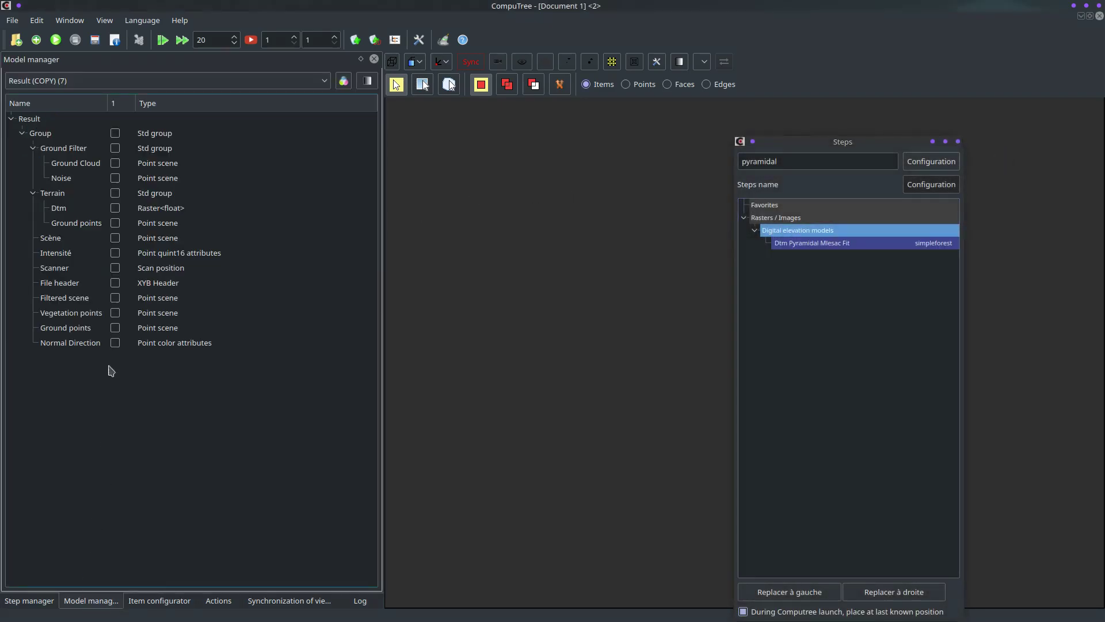
{"action": "left_click", "coordinate": [115, 208]}
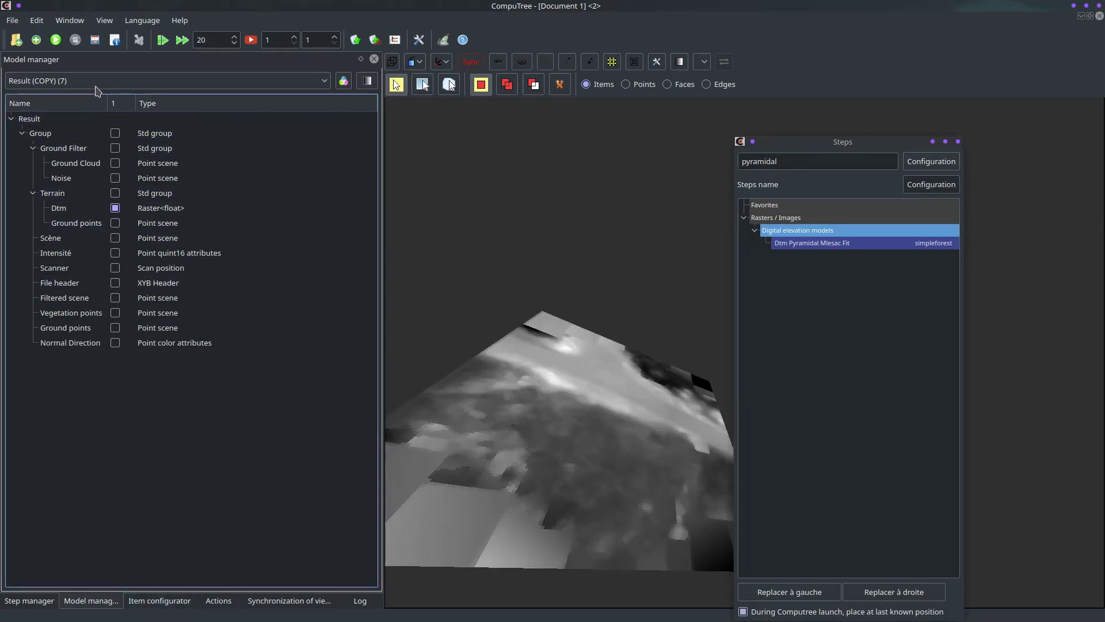
Switch the display of Raster<float> items from Raster mode to 3D mode and inspect the terrain relief
{"action": "left_click", "coordinate": [148, 600]}
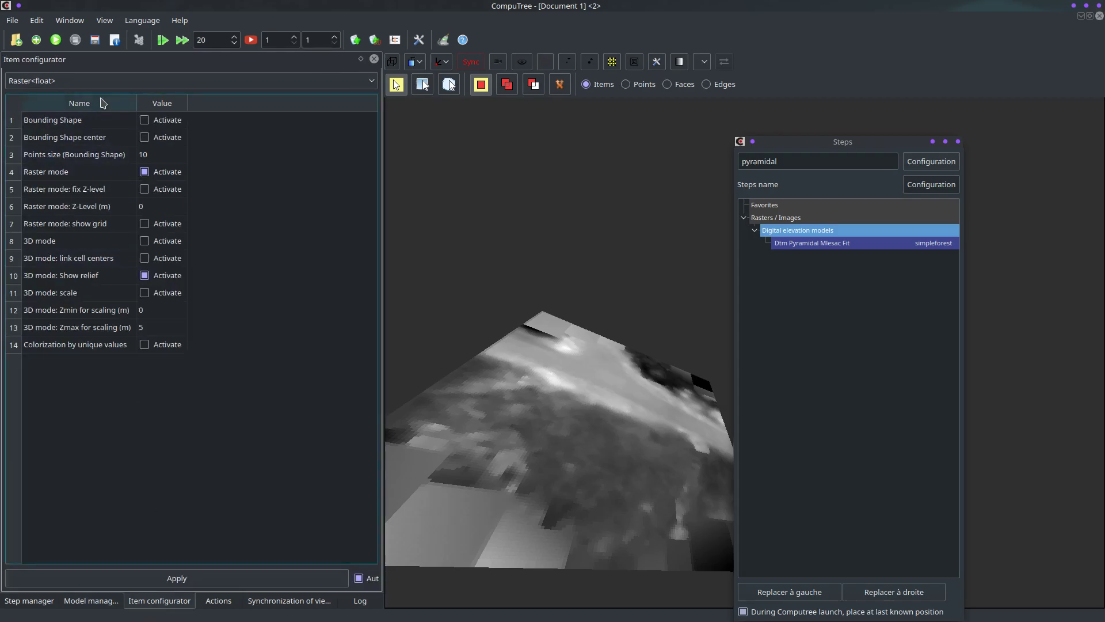
{"action": "left_click", "coordinate": [109, 81]}
{"action": "left_click", "coordinate": [109, 82]}
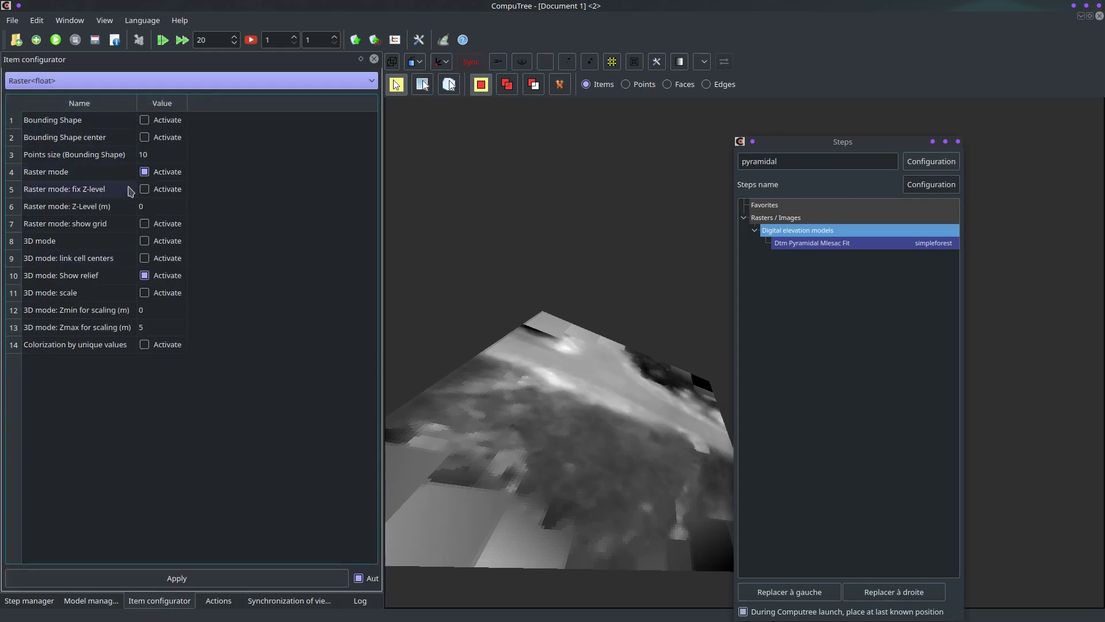
{"action": "left_click", "coordinate": [143, 241]}
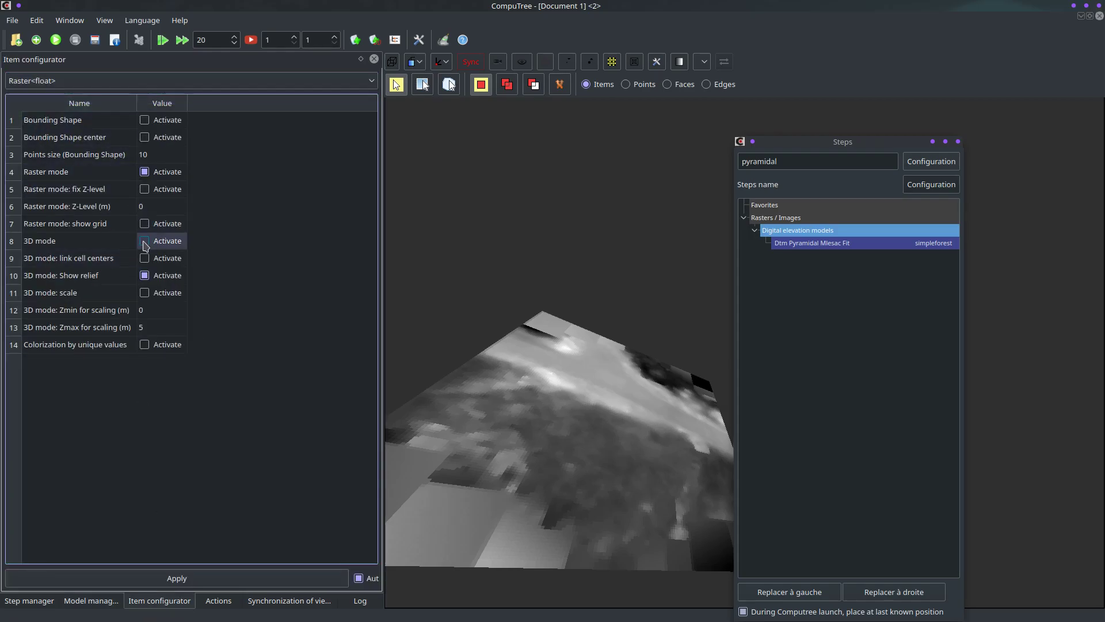
{"action": "left_click", "coordinate": [144, 172]}
{"action": "left_click_drag", "start_coordinate": [570, 424], "coordinate": [403, 380]}
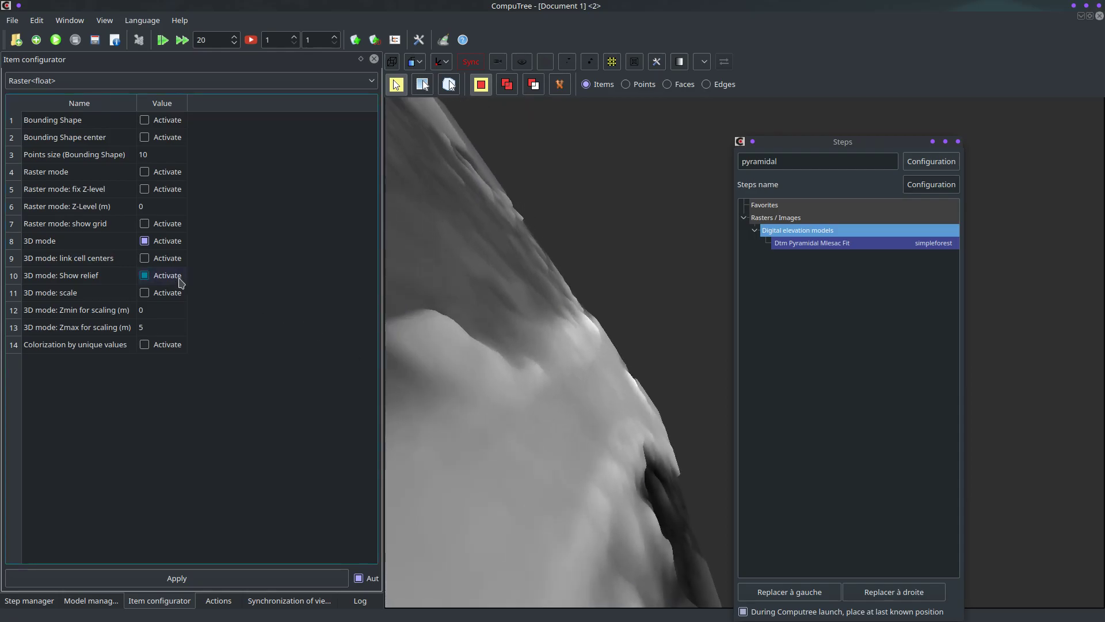
Overlay the Ground Filter's Ground Cloud on the Dtm and inspect how the two match
{"action": "left_click", "coordinate": [48, 601]}
{"action": "left_click", "coordinate": [91, 600]}
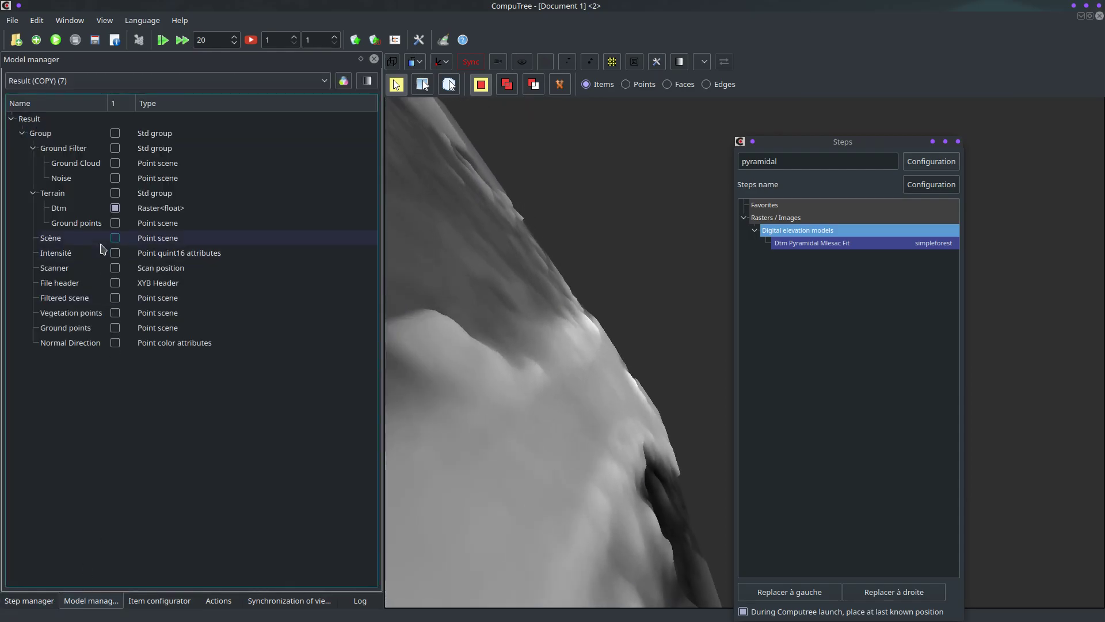
{"action": "left_click", "coordinate": [115, 164]}
{"action": "left_click_drag", "start_coordinate": [491, 384], "coordinate": [608, 436]}
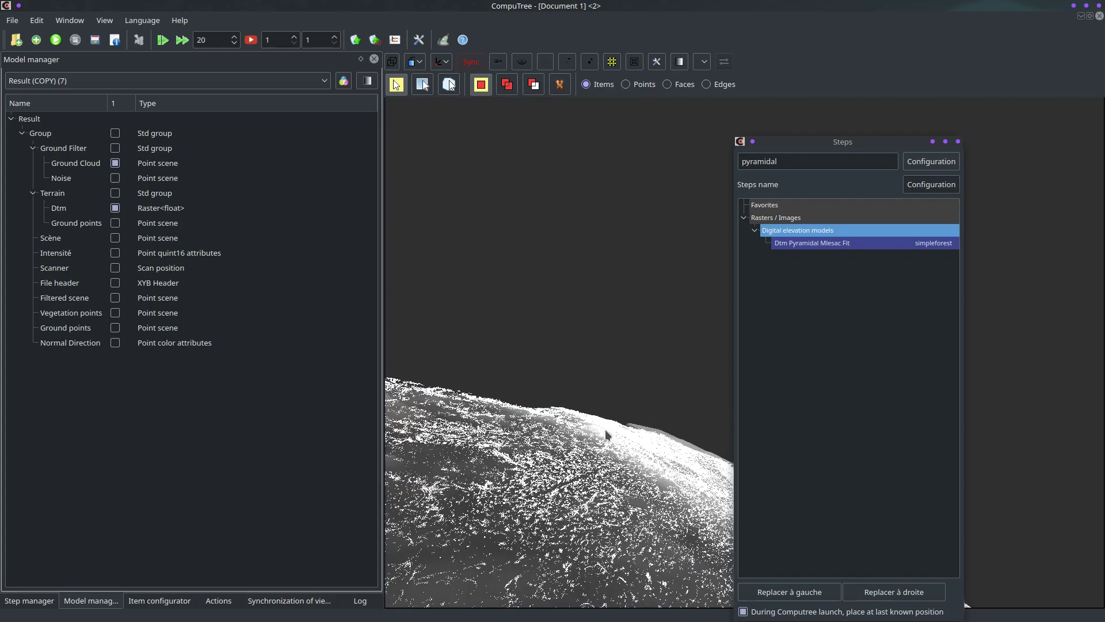
Close the Steps window and examine the full extent of the Ground Cloud over the Dtm from several angles
{"action": "left_click", "coordinate": [959, 142]}
{"action": "left_click_drag", "start_coordinate": [664, 487], "coordinate": [710, 476]}
{"action": "left_click_drag", "start_coordinate": [733, 404], "coordinate": [649, 472]}
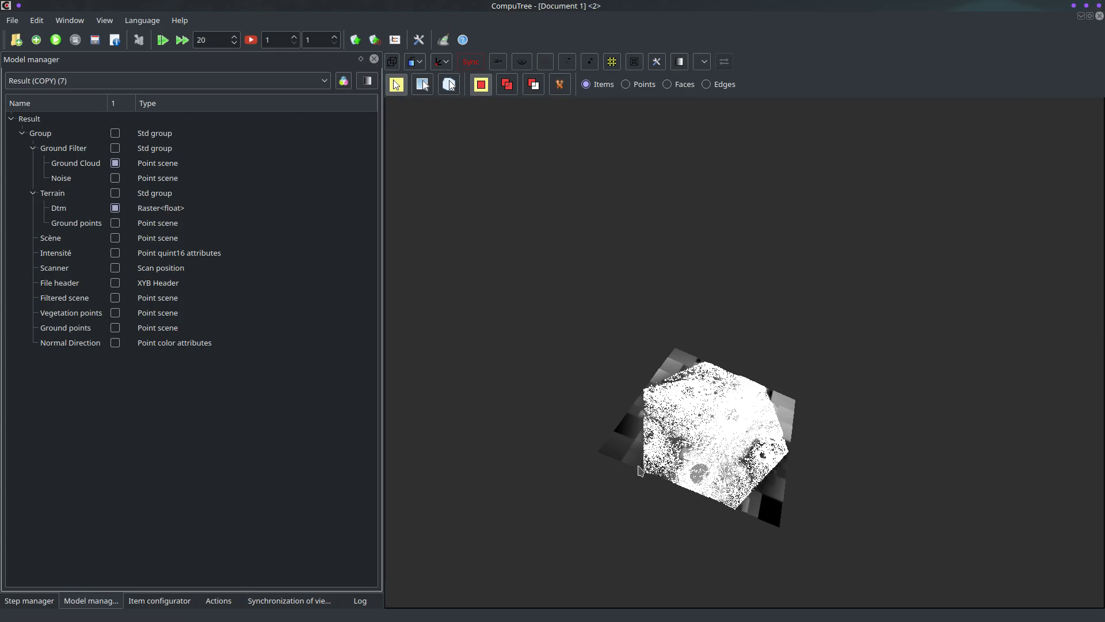
{"action": "left_click_drag", "start_coordinate": [632, 493], "coordinate": [650, 442]}
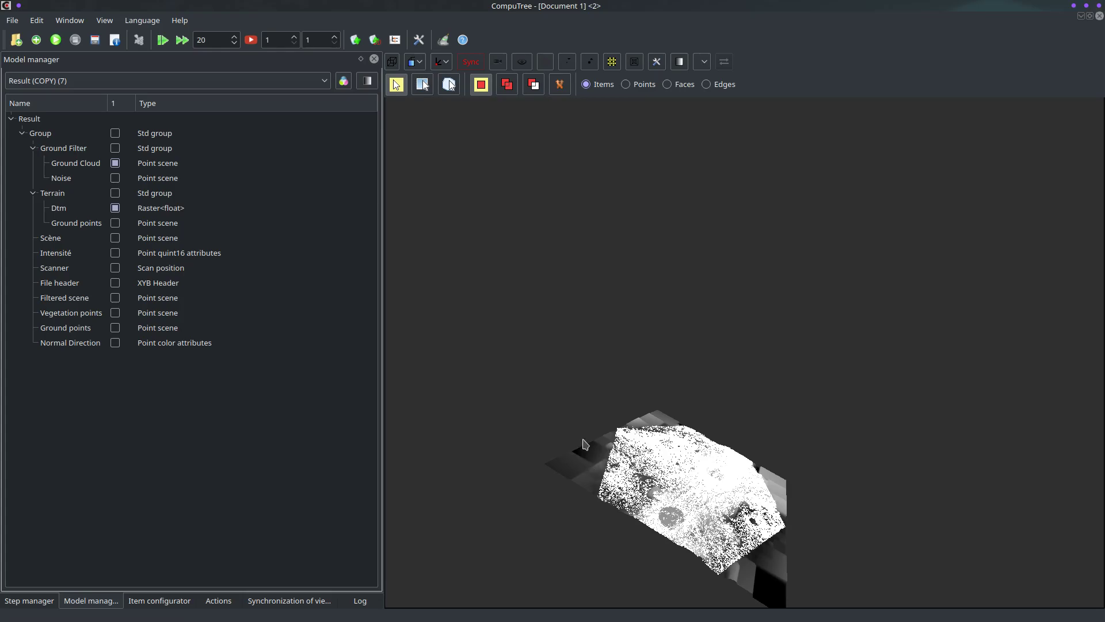
Hide the Ground Cloud so only the Dtm is displayed, and examine the terrain surface's relief and edges up close and from several angles
{"action": "left_click", "coordinate": [115, 208]}
{"action": "left_click", "coordinate": [115, 163]}
{"action": "scroll", "coordinate": [685, 512], "scroll_direction": "up", "scroll_amount": 2}
{"action": "scroll", "coordinate": [674, 514], "scroll_direction": "up", "scroll_amount": 2}
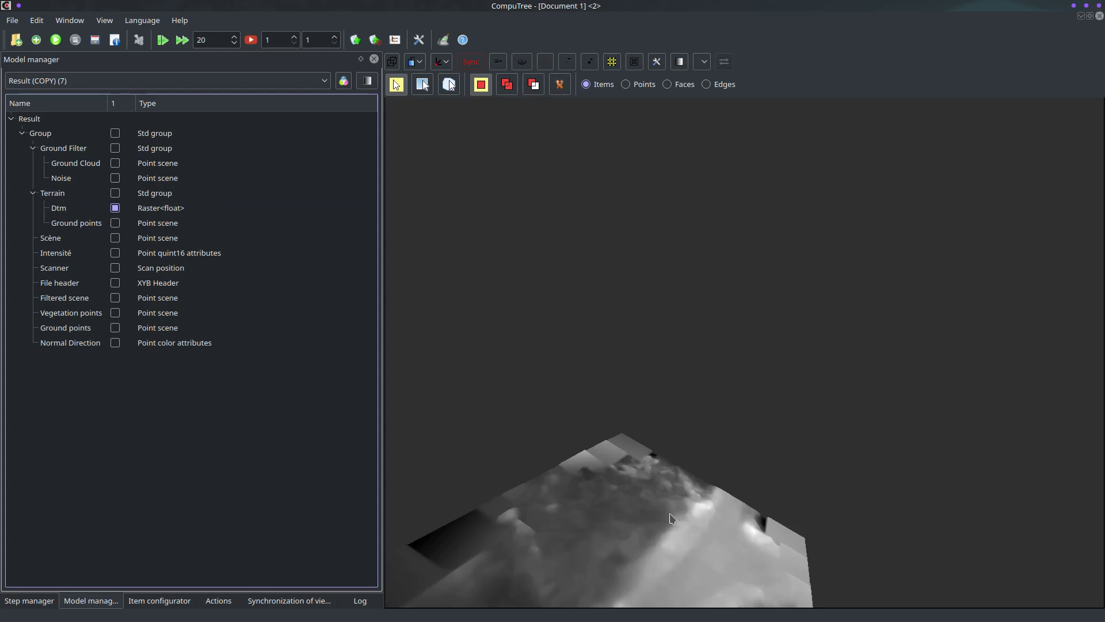
{"action": "left_click_drag", "start_coordinate": [631, 534], "coordinate": [656, 590]}
{"action": "left_click_drag", "start_coordinate": [668, 430], "coordinate": [676, 538]}
{"action": "scroll", "coordinate": [681, 453], "scroll_direction": "up", "scroll_amount": 3}
{"action": "scroll", "coordinate": [681, 455], "scroll_direction": "up", "scroll_amount": 5}
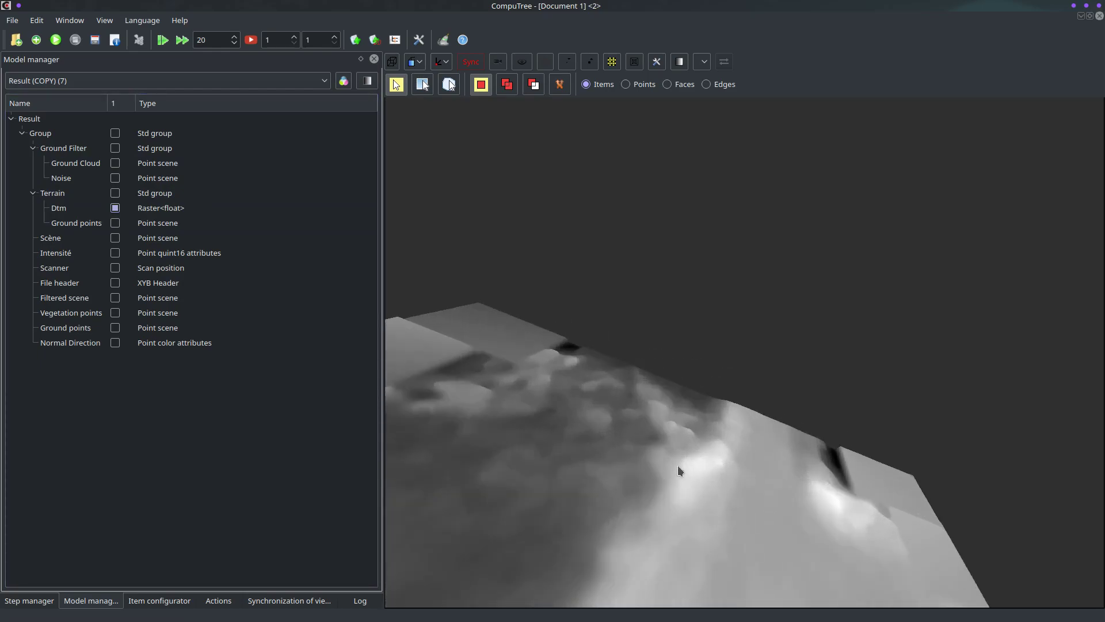
{"action": "left_click_drag", "start_coordinate": [563, 468], "coordinate": [628, 486]}
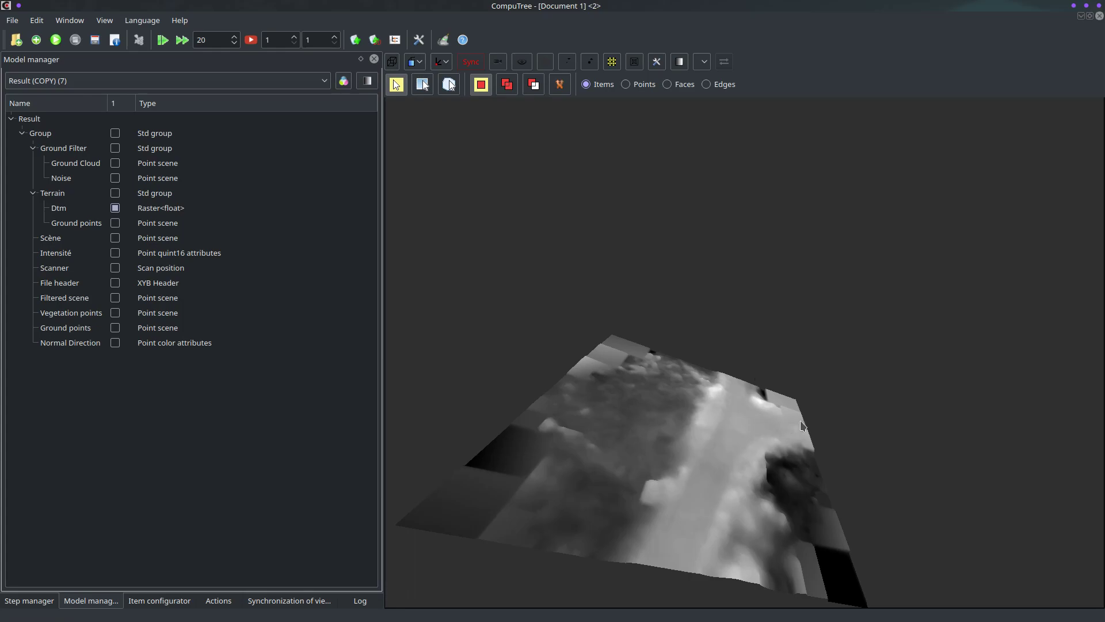
{"action": "left_click_drag", "start_coordinate": [701, 586], "coordinate": [466, 311]}
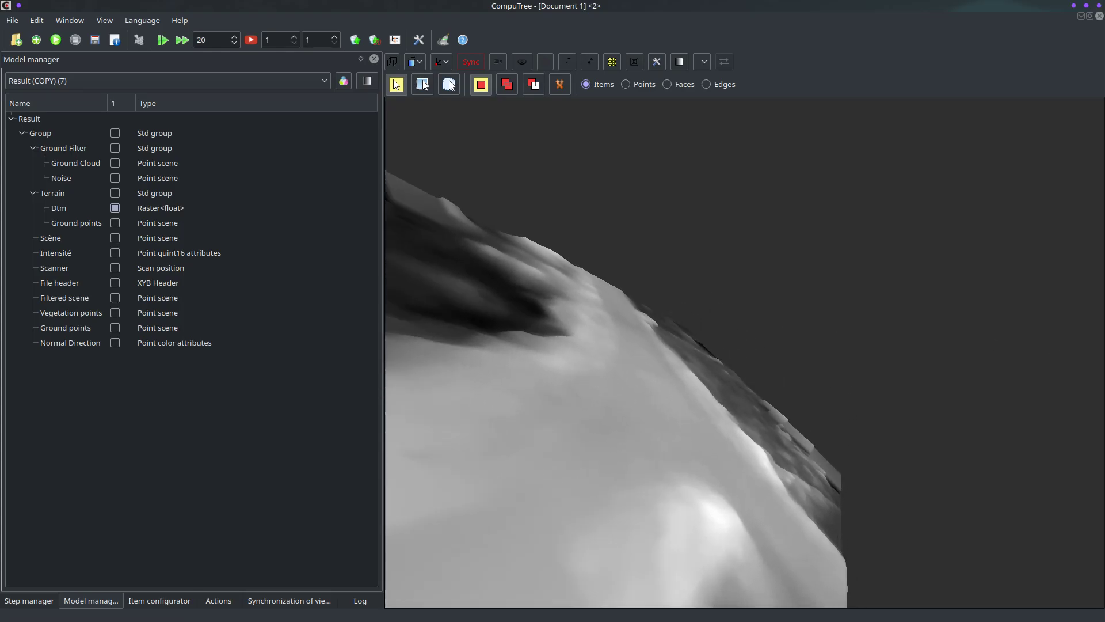